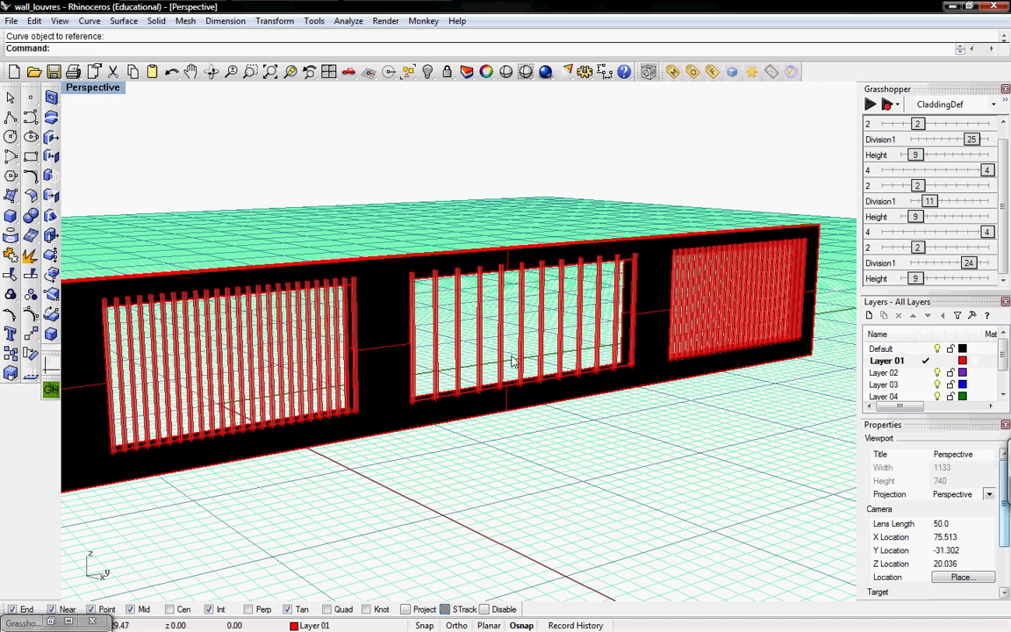
Step: Restore the Grasshopper window and bring the left component cluster of CladdingDef into view
scroll(555, 318, down, 3)
scroll(572, 327, up, 4)
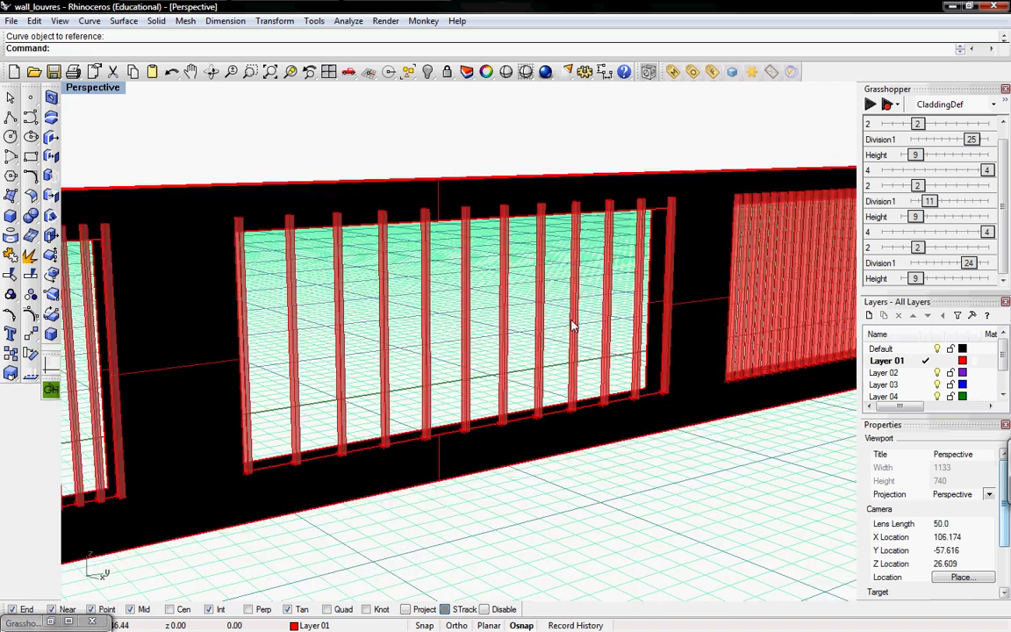
scroll(486, 309, down, 1)
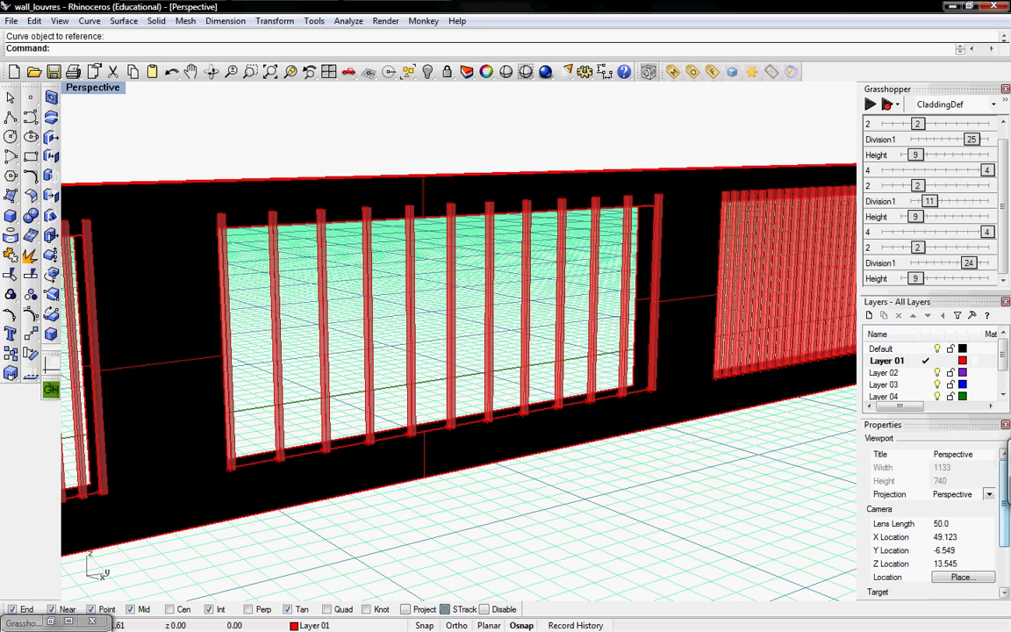
click(50, 621)
right_drag(347, 389, 276, 389)
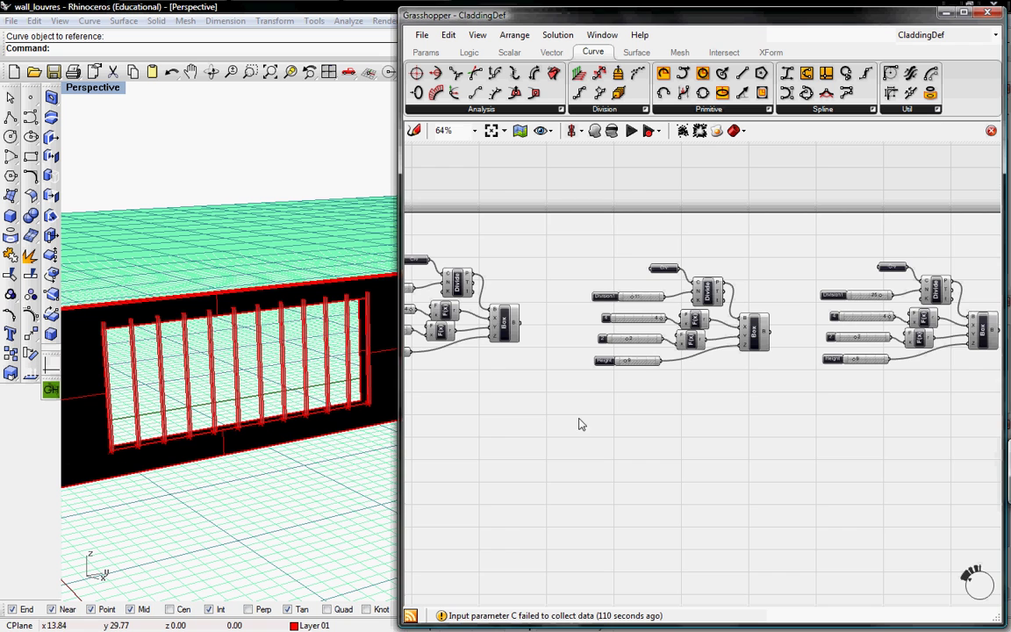
right_drag(577, 421, 629, 430)
drag(639, 428, 419, 249)
click(693, 428)
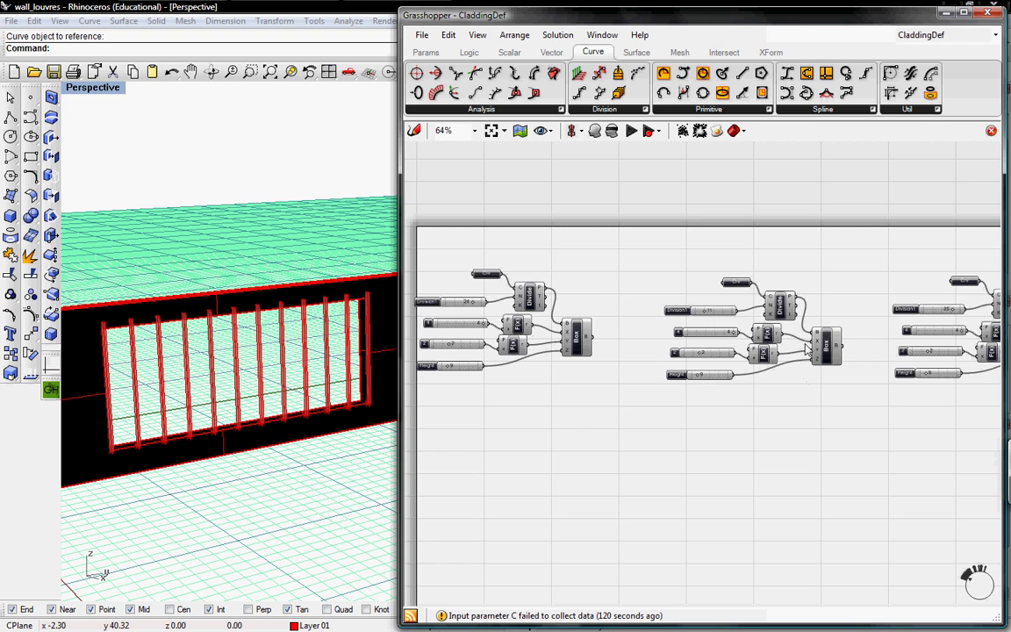
Step: Zoom in on the middle cluster, inspect its Crv, Divide and Box components, and nudge Crv left
scroll(802, 334, up, 4)
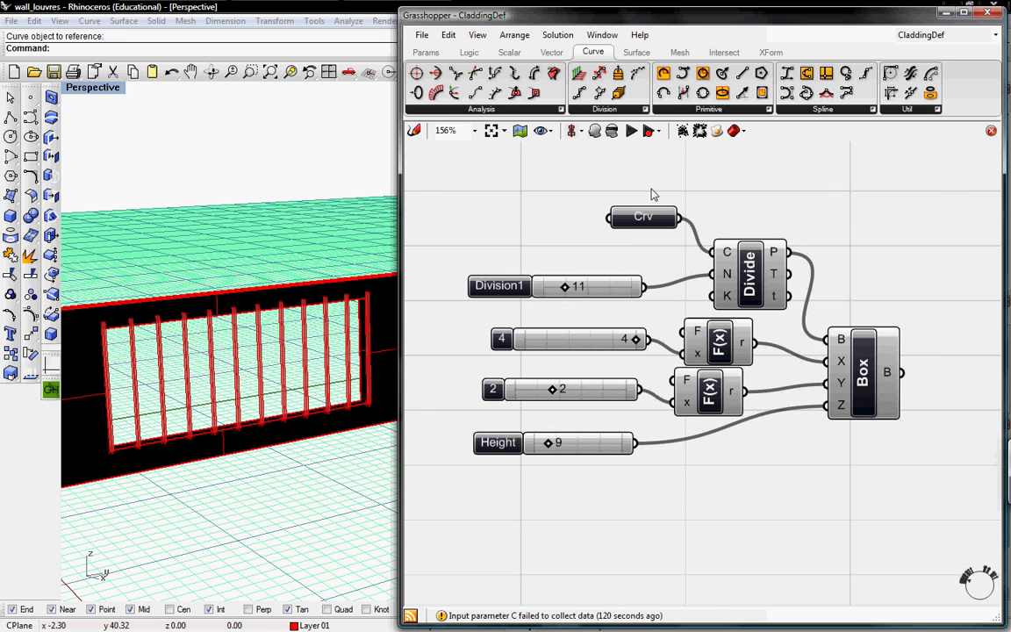
click(643, 220)
click(781, 280)
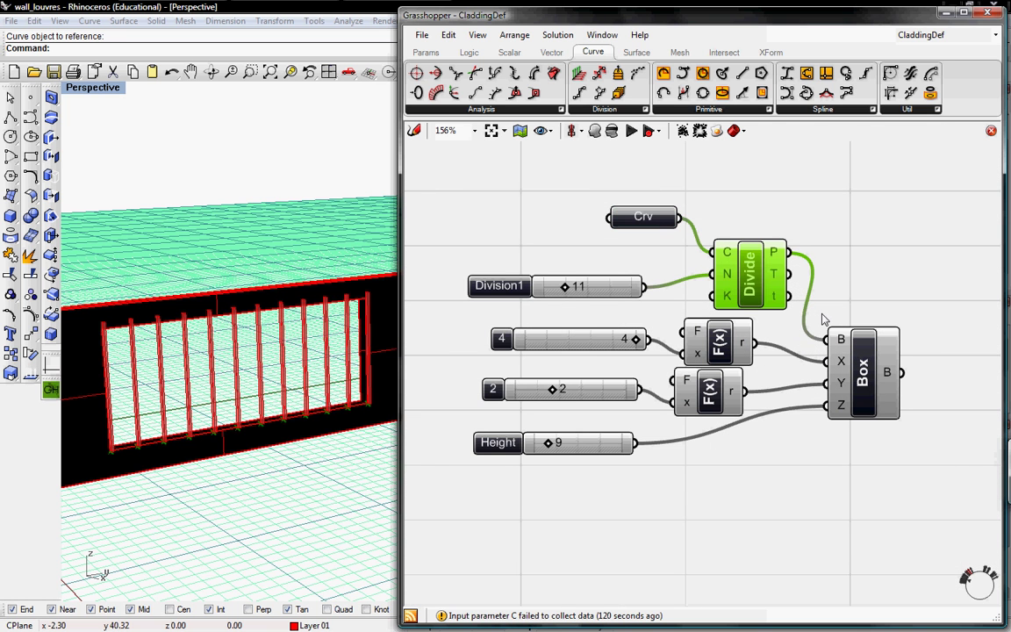
click(858, 351)
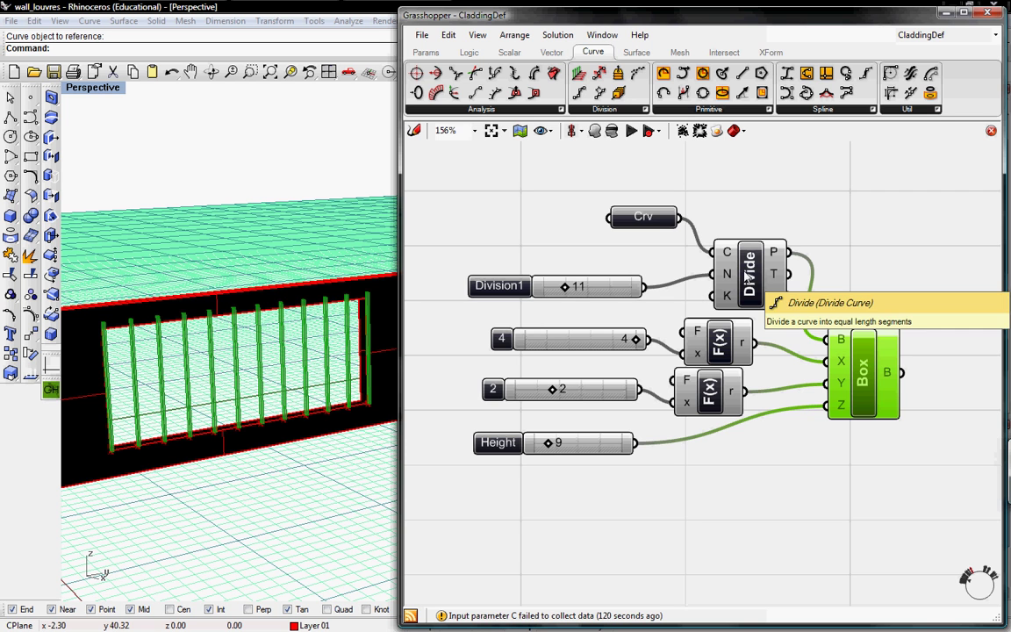
click(833, 272)
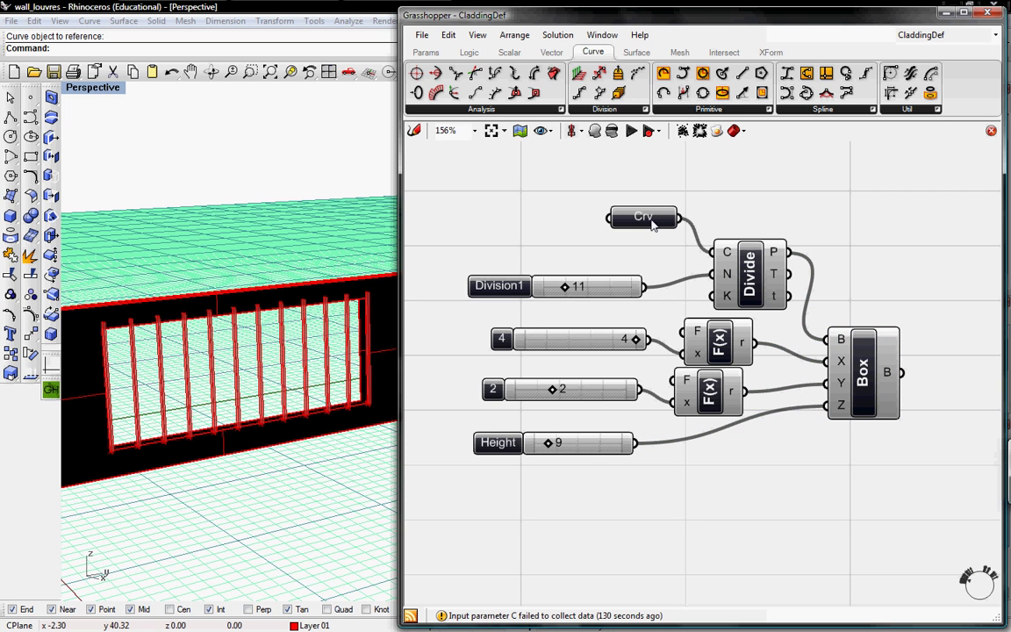
drag(652, 225, 628, 242)
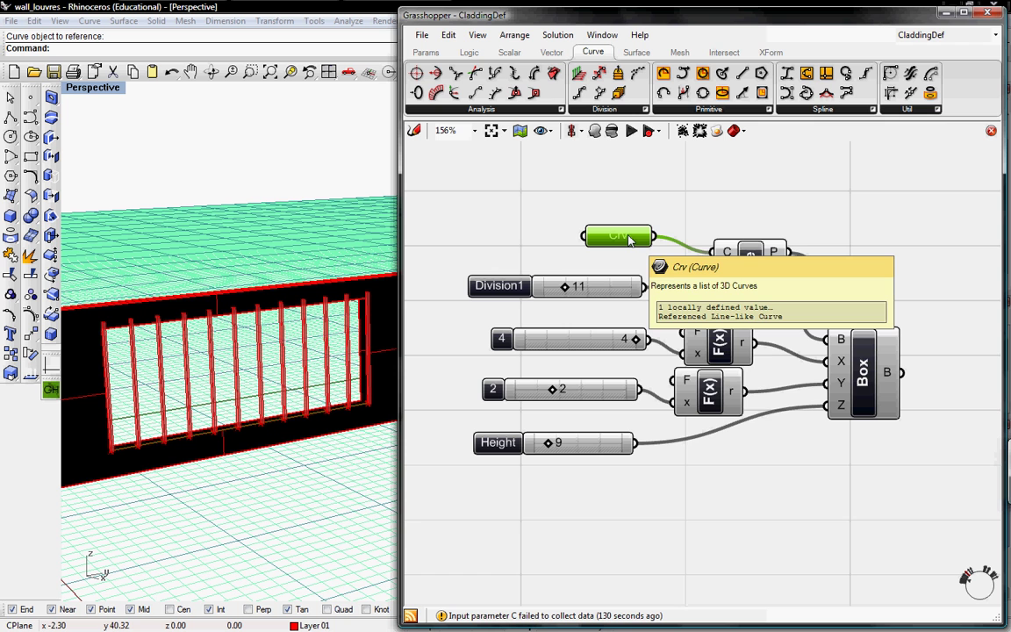
Step: Use Set one Curve to reference the first opening's left edge as a curve in Crv
right_click(627, 239)
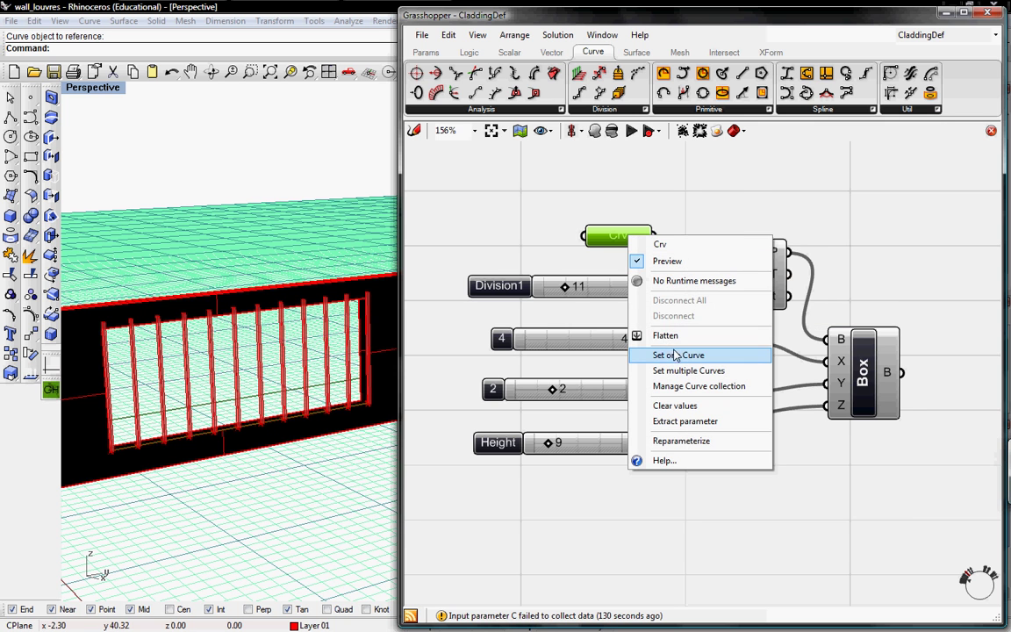
click(572, 239)
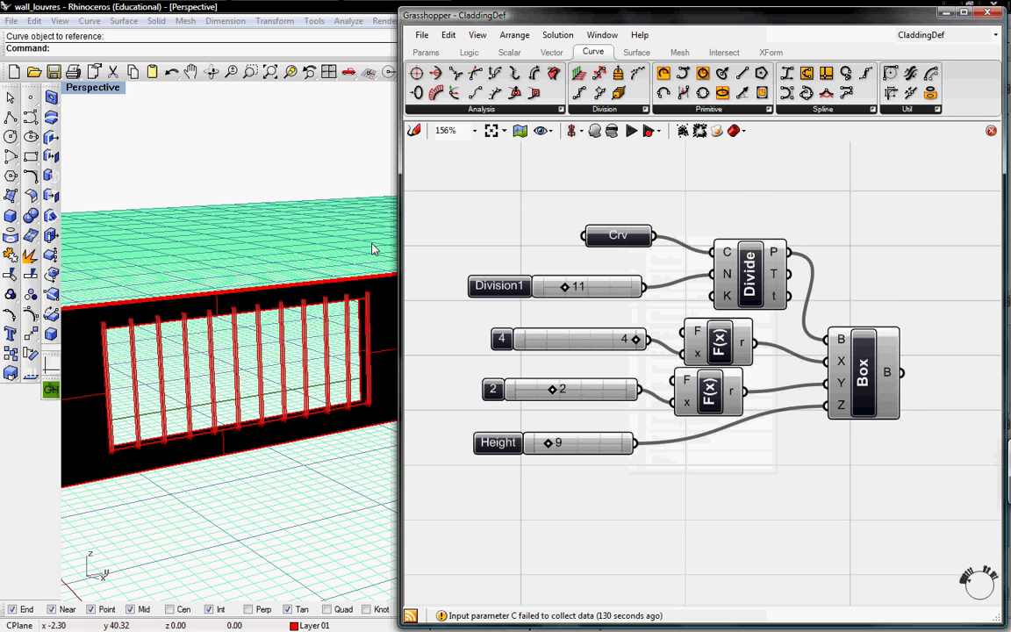
click(106, 369)
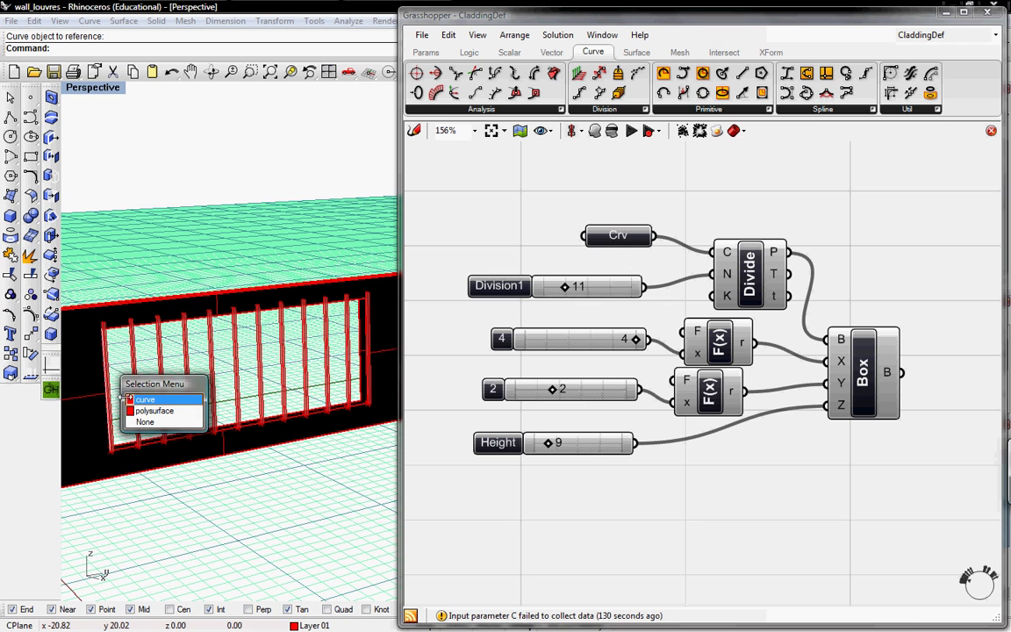
click(114, 363)
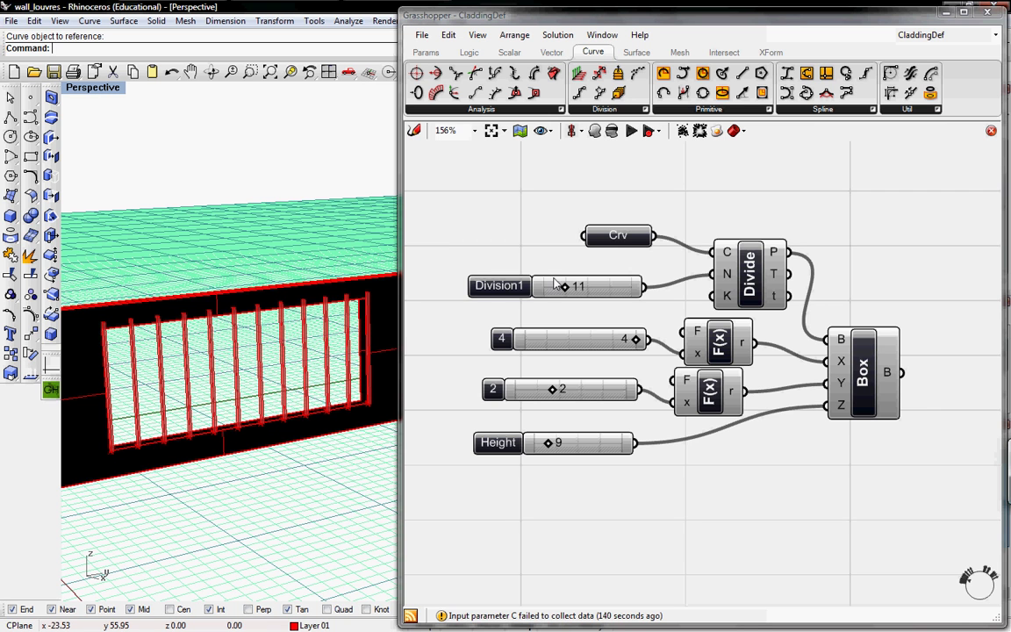
mouse_move(630, 239)
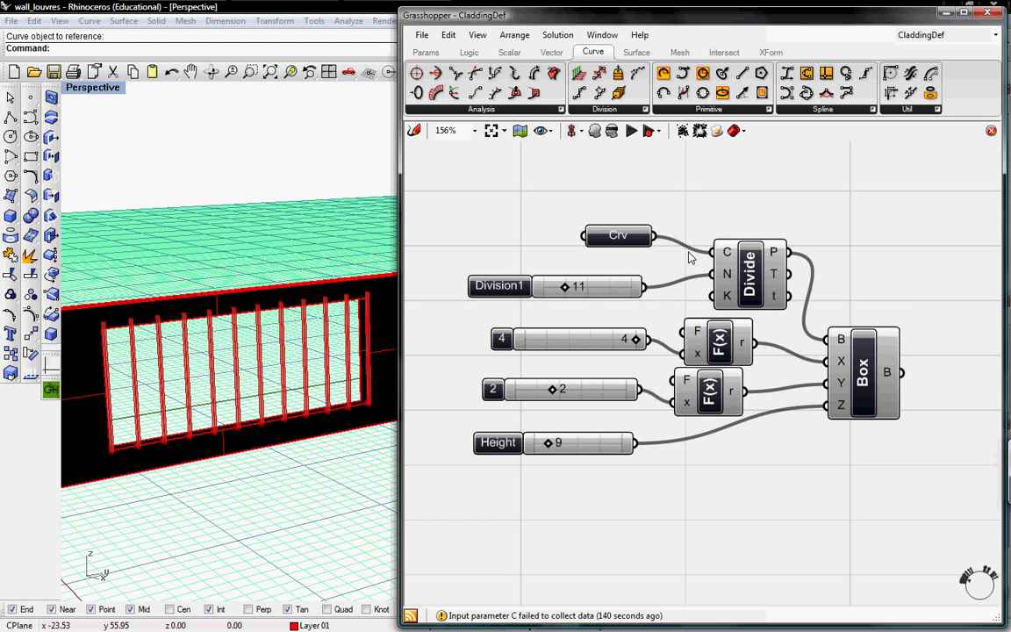
click(639, 243)
right_click(635, 241)
click(676, 354)
click(104, 363)
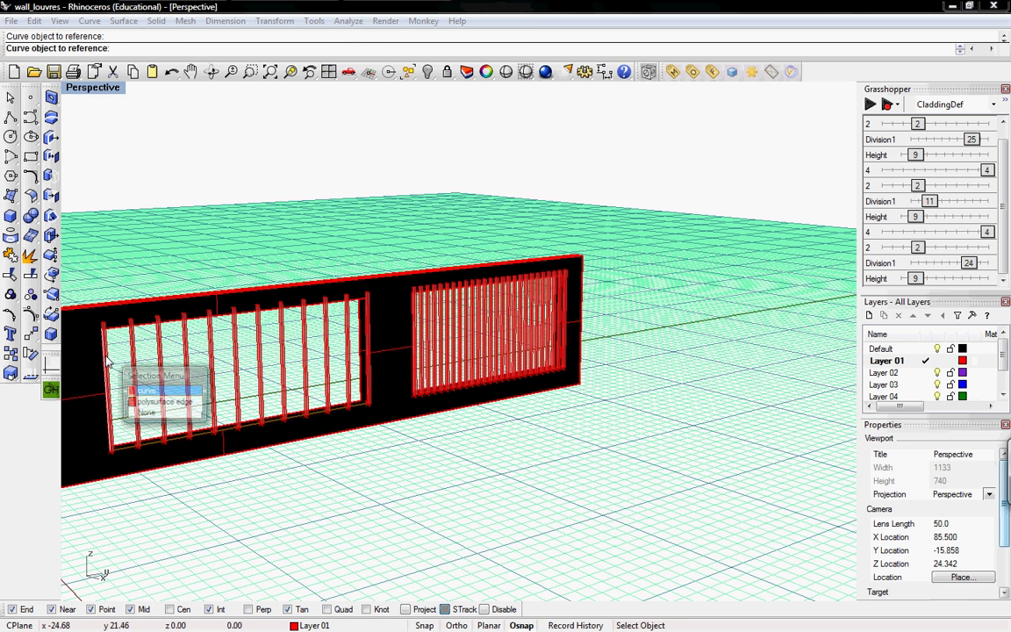
click(151, 392)
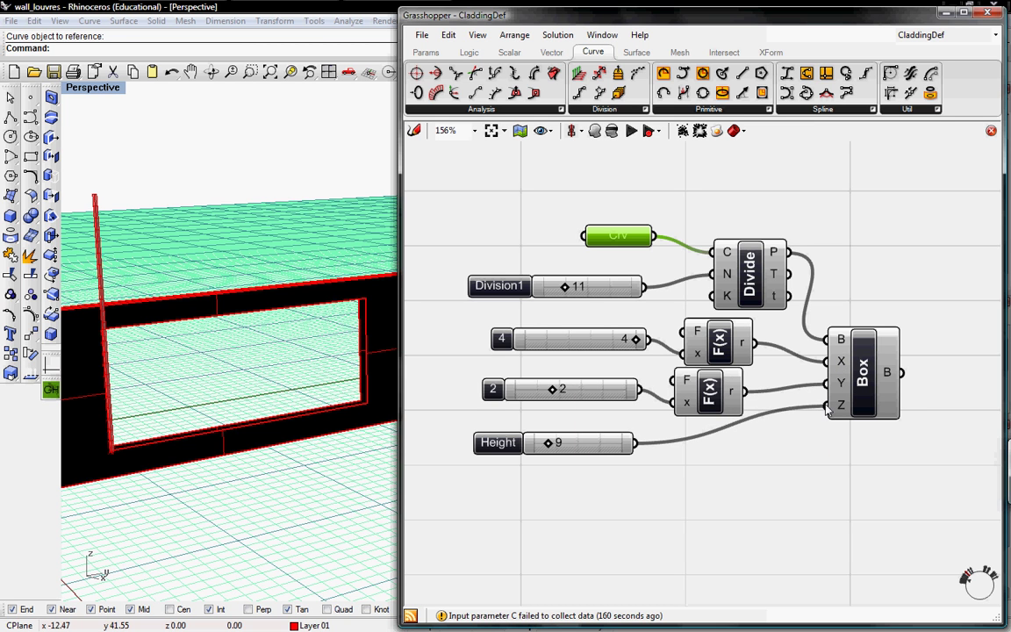
Step: Wire the lower F(x) into Box Z and Height into Box Y, with Height at 21
drag(828, 411, 737, 395)
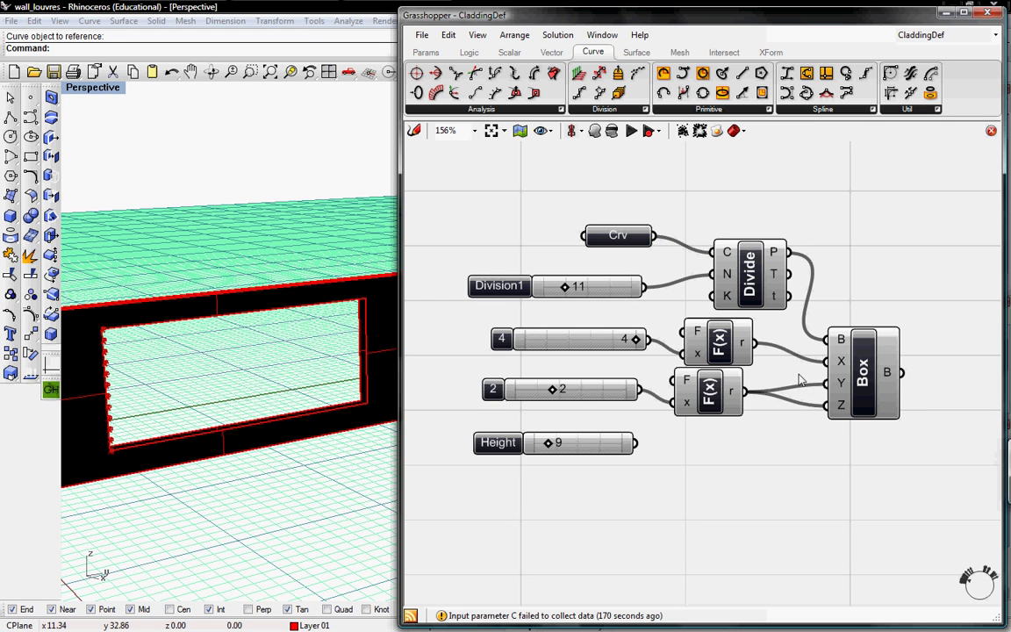
drag(828, 390, 637, 443)
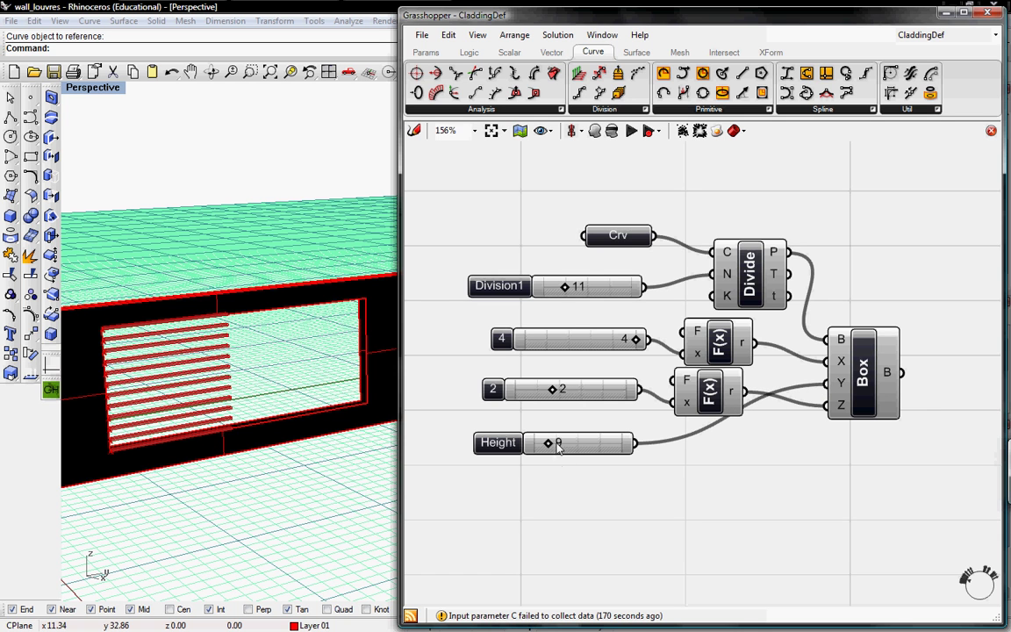
drag(548, 443, 603, 442)
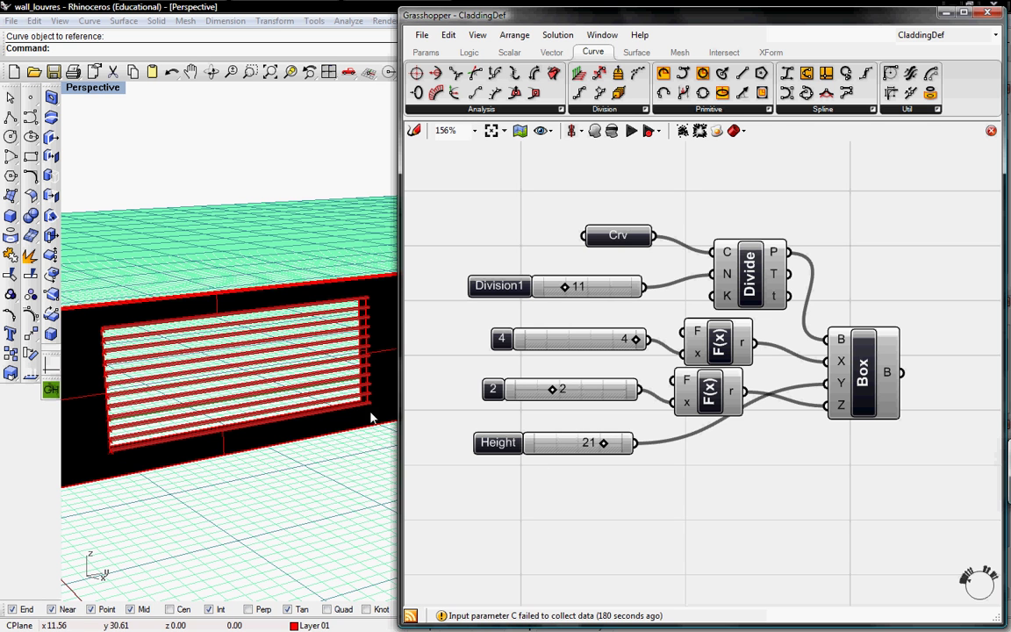
mouse_move(282, 377)
right_down()
mouse_move(273, 359)
mouse_move(240, 350)
mouse_move(296, 388)
mouse_move(288, 383)
right_up()
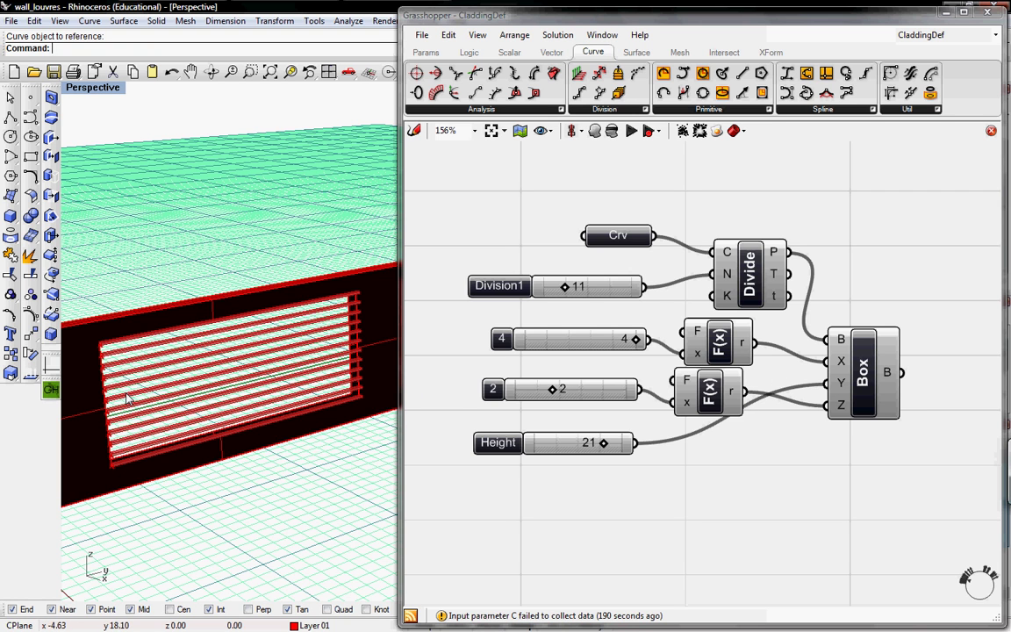
Step: Duplicate the original Crv parameter and place the copy below the Height slider
click(644, 240)
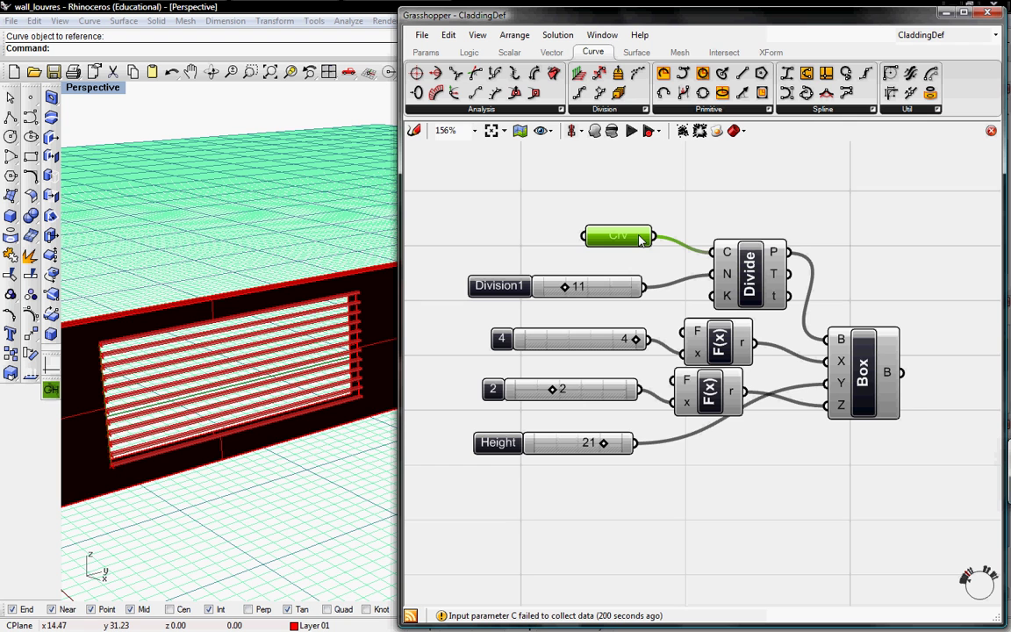
key(ctrl+c)
key(ctrl+v)
drag(639, 247, 667, 503)
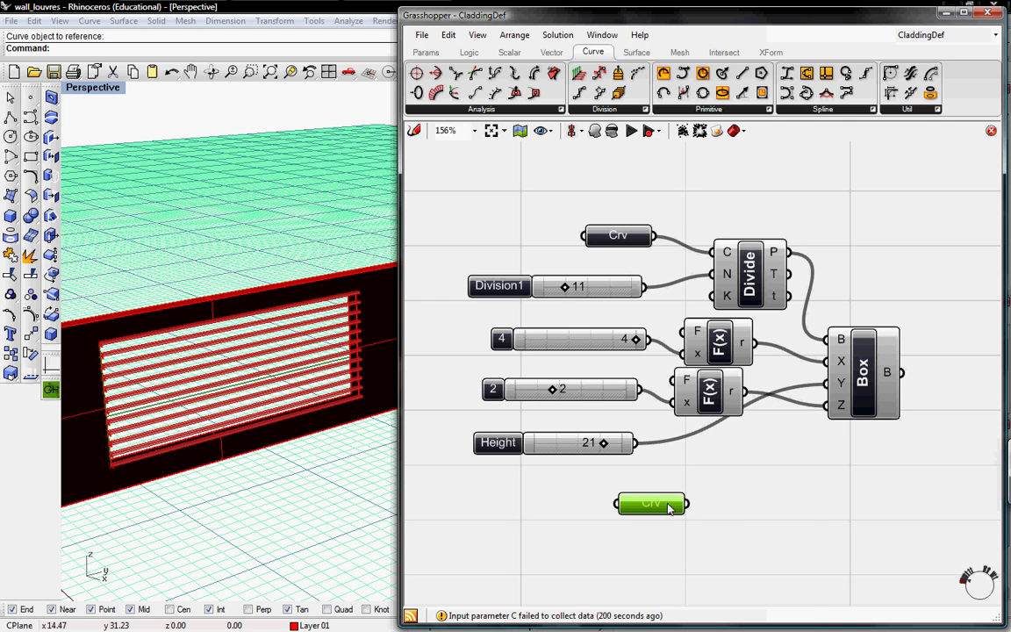
Step: Set the lower Crv copy to reference the wall edge curve picked in Rhino
right_click(668, 504)
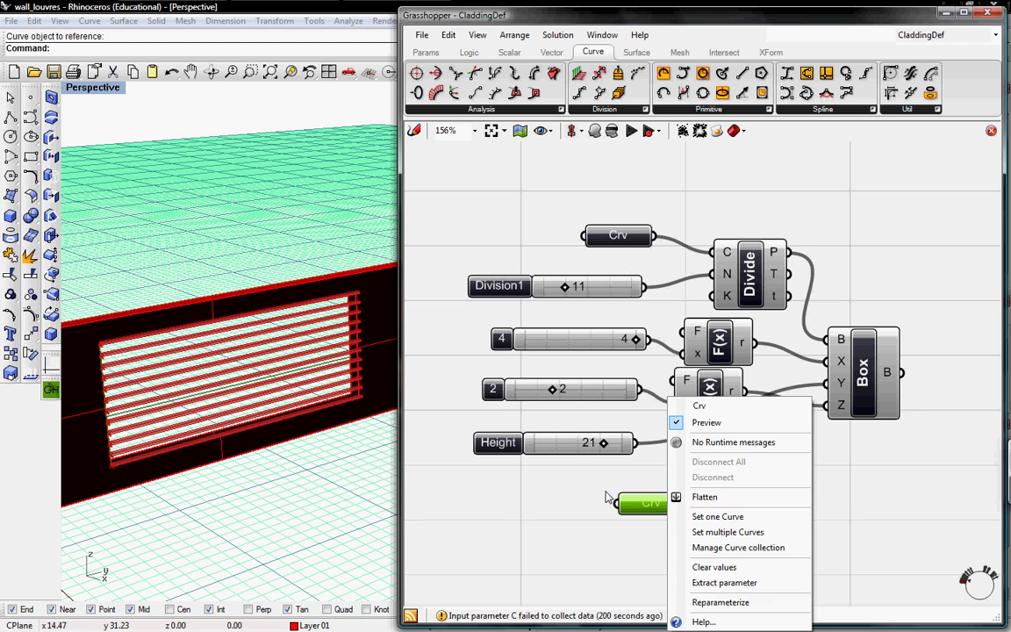
click(605, 479)
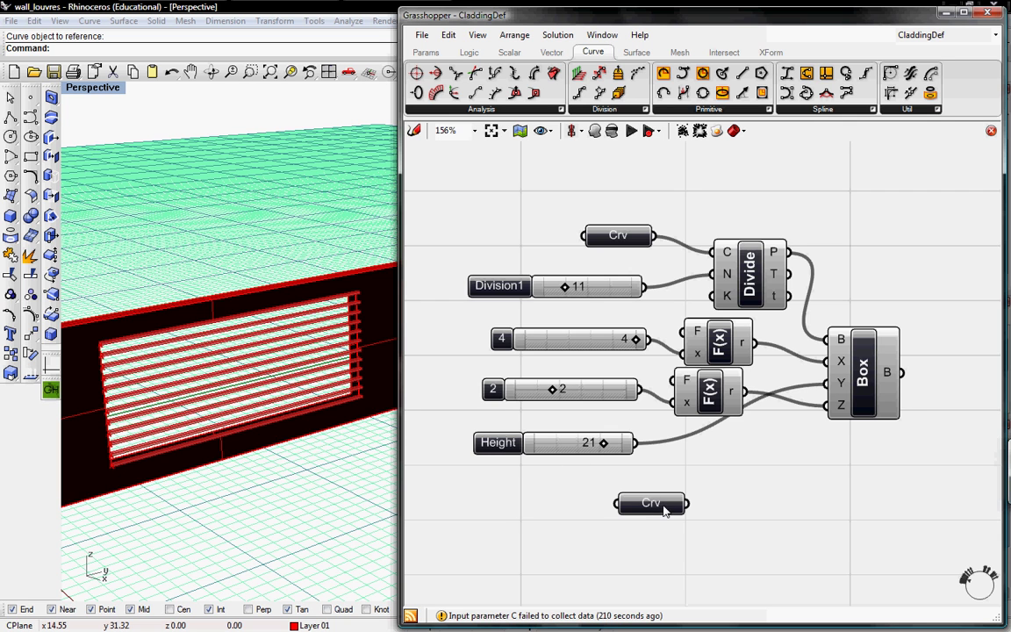
drag(664, 511, 660, 500)
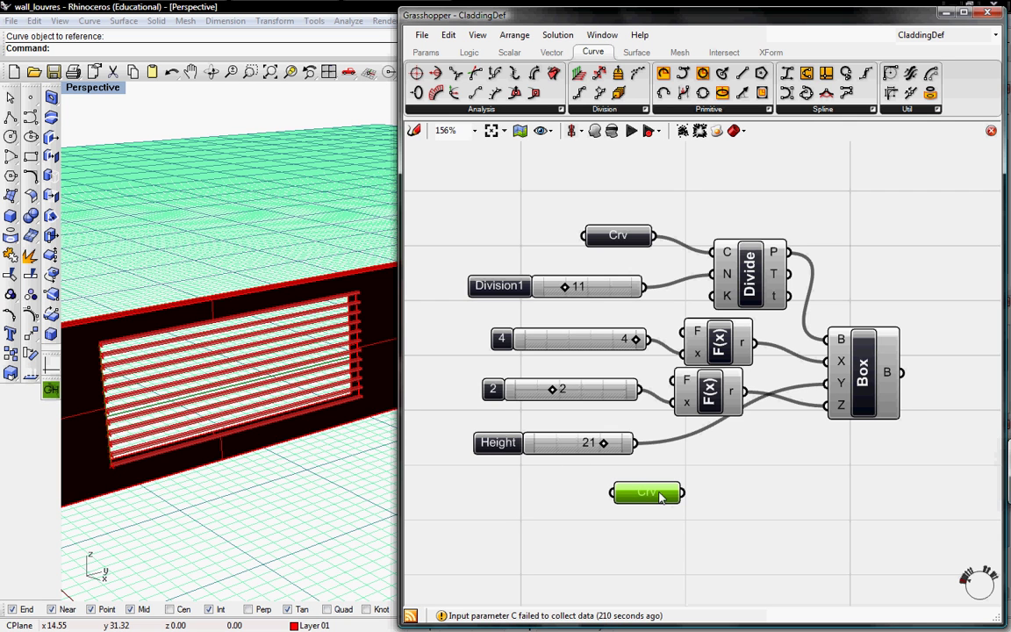
right_click(668, 496)
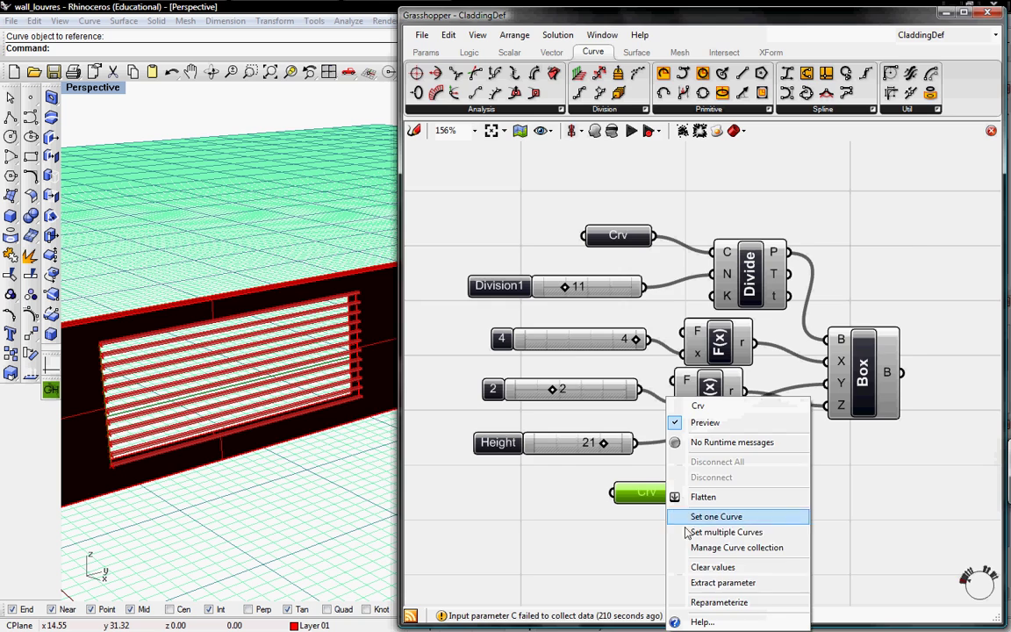
click(700, 520)
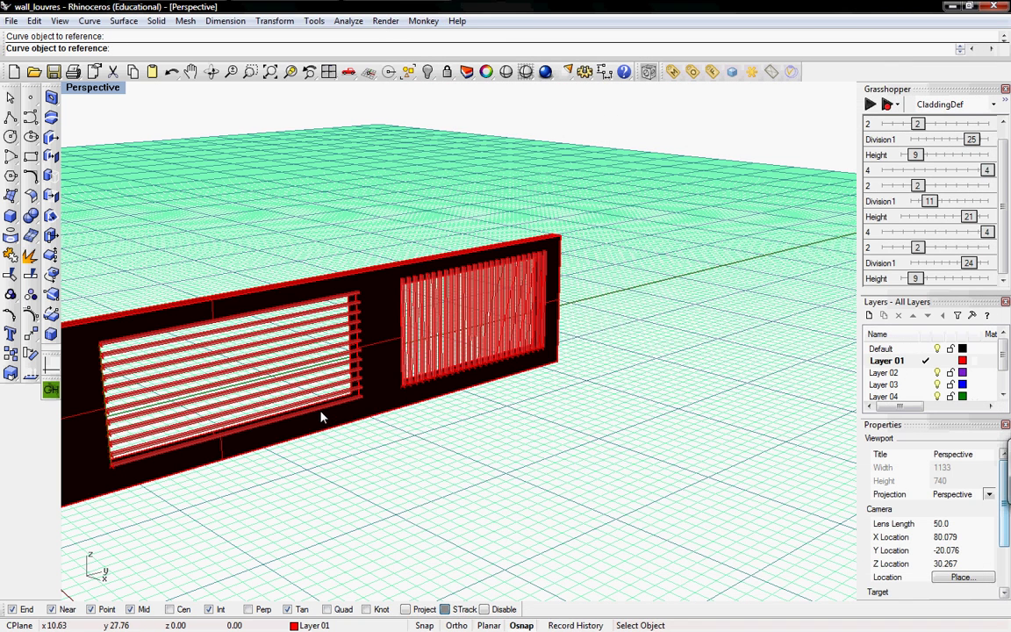
click(321, 412)
click(356, 445)
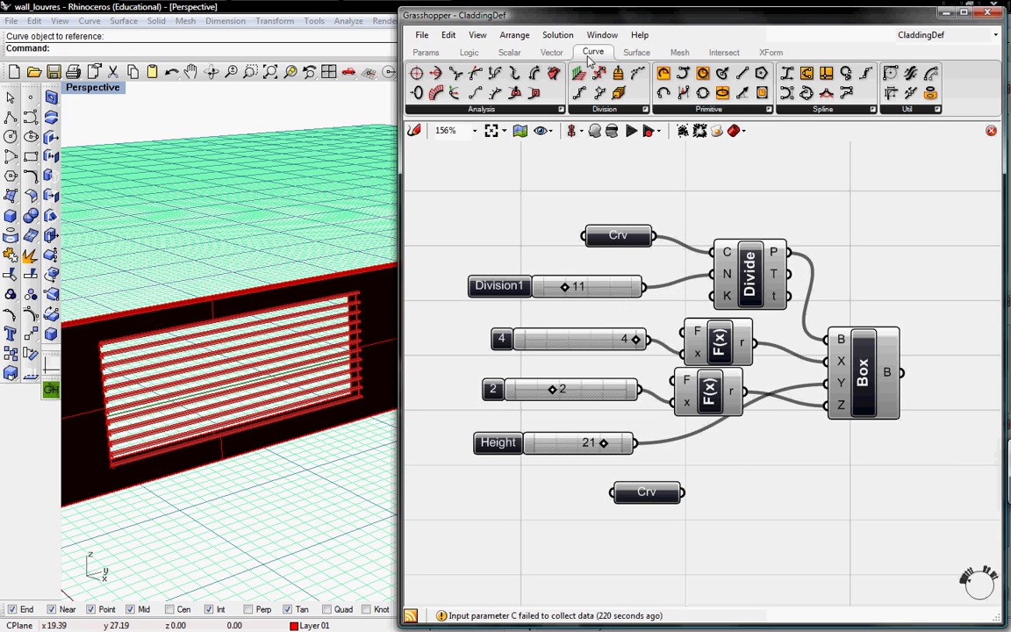
Step: Add a curve Length component fed by the lower Crv, wiring its length into Box Z
click(530, 110)
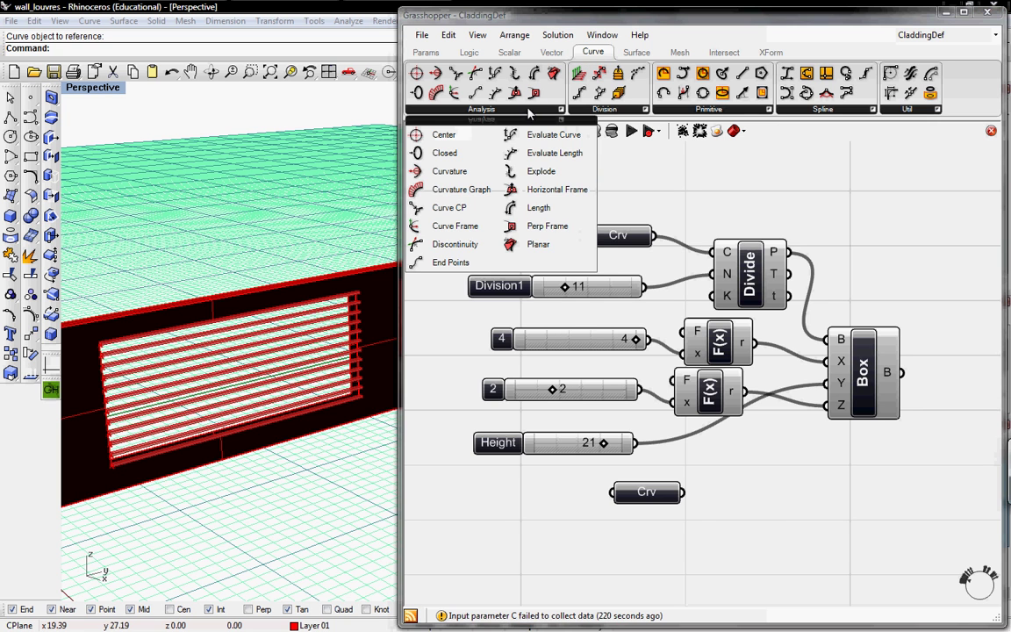
click(538, 207)
click(751, 471)
drag(713, 471, 684, 491)
drag(790, 469, 829, 383)
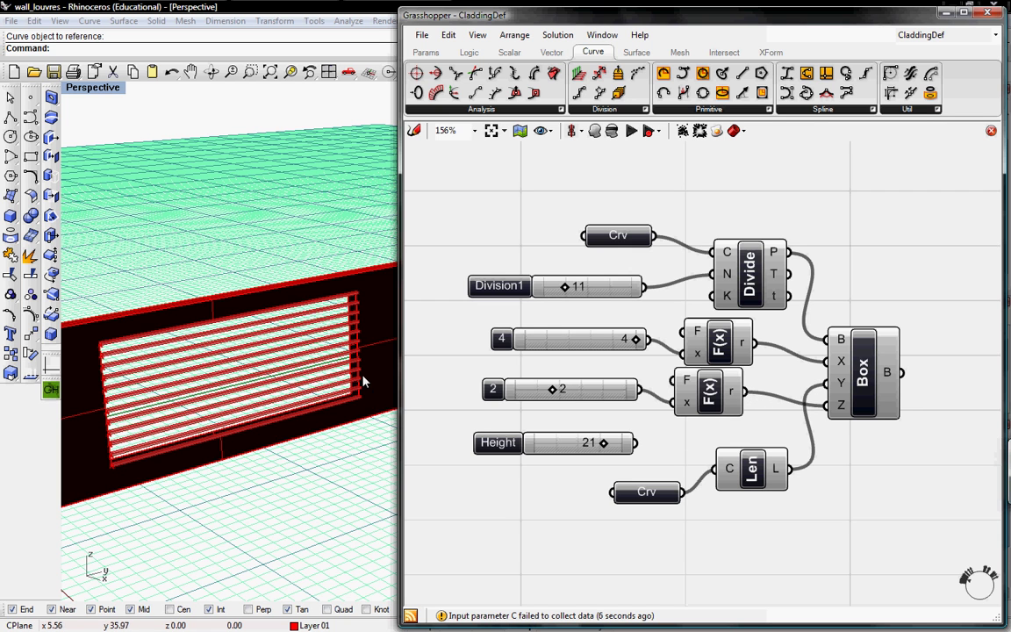
click(321, 329)
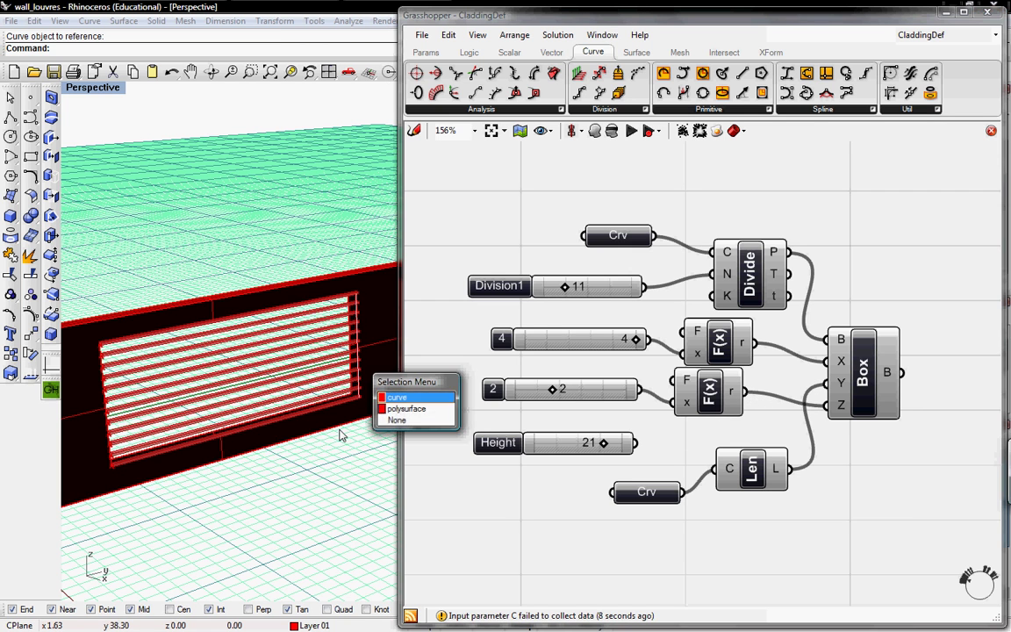
key(Return)
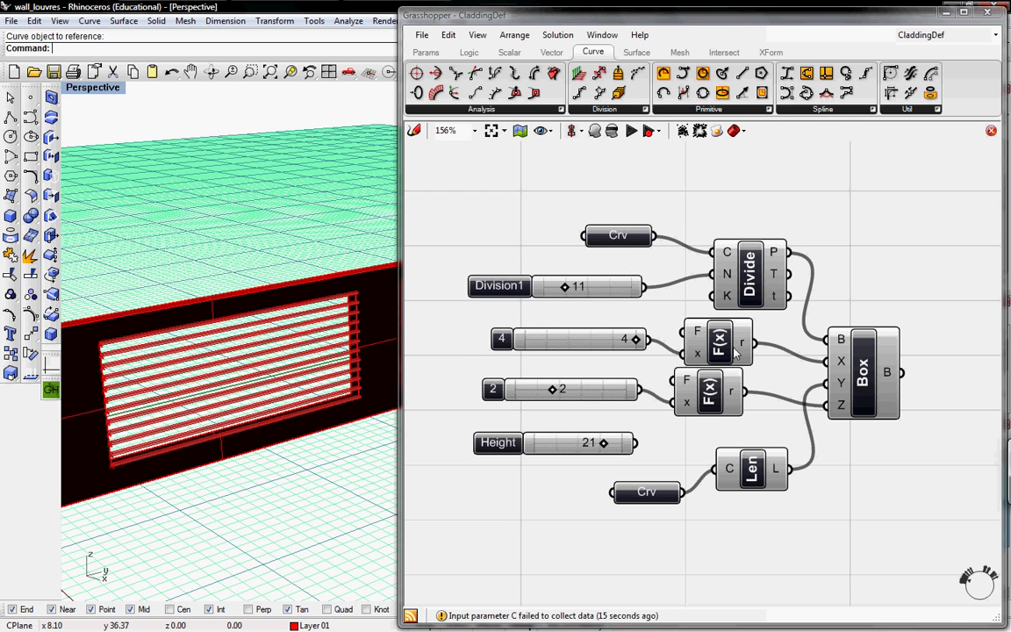
Step: Delete the now unneeded Height slider
click(619, 446)
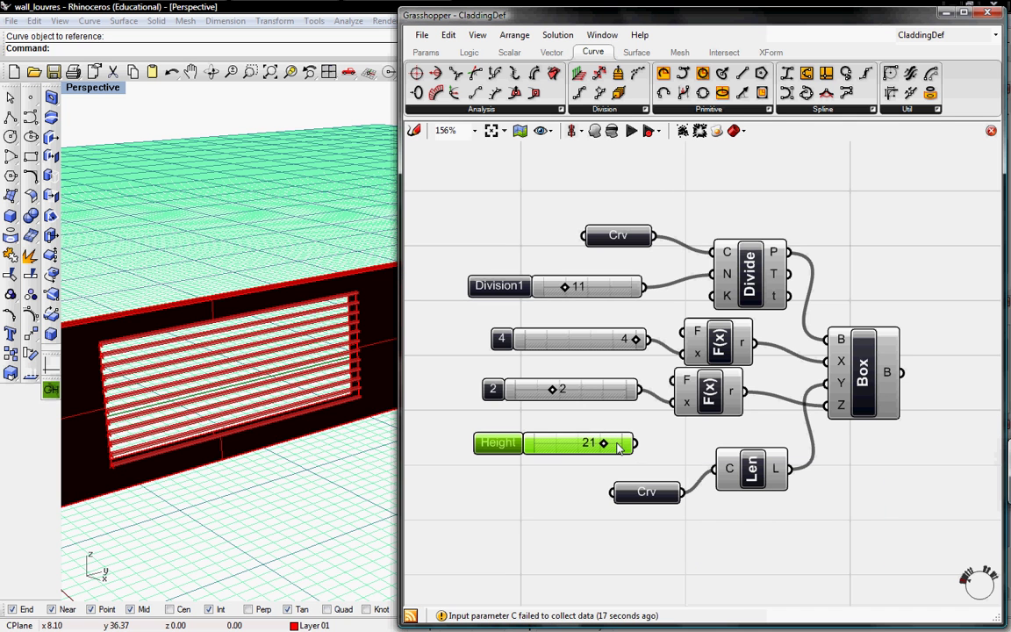
key(Delete)
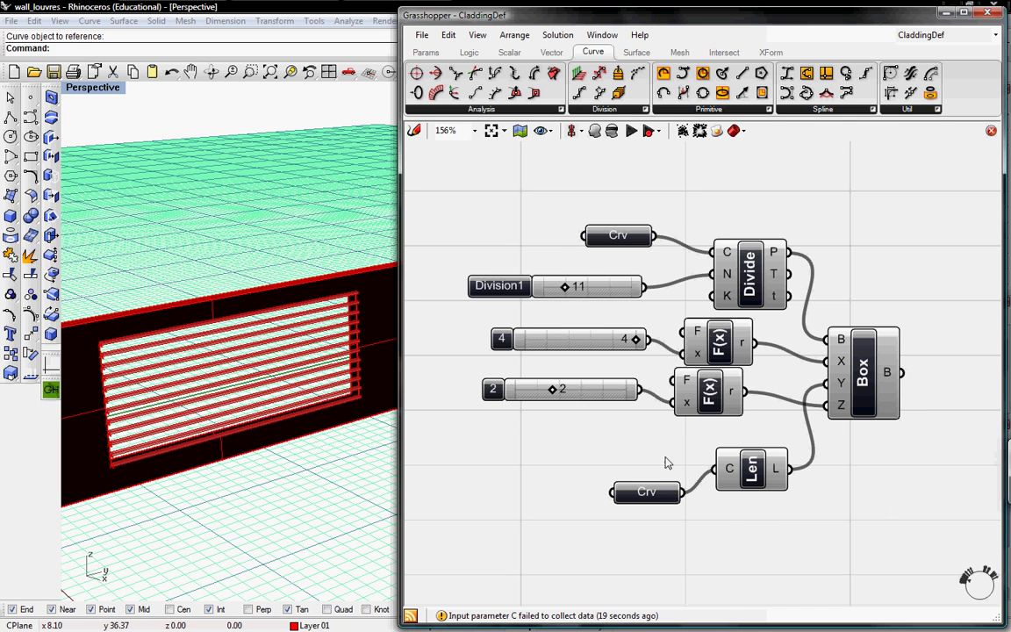
right_drag(659, 436, 677, 444)
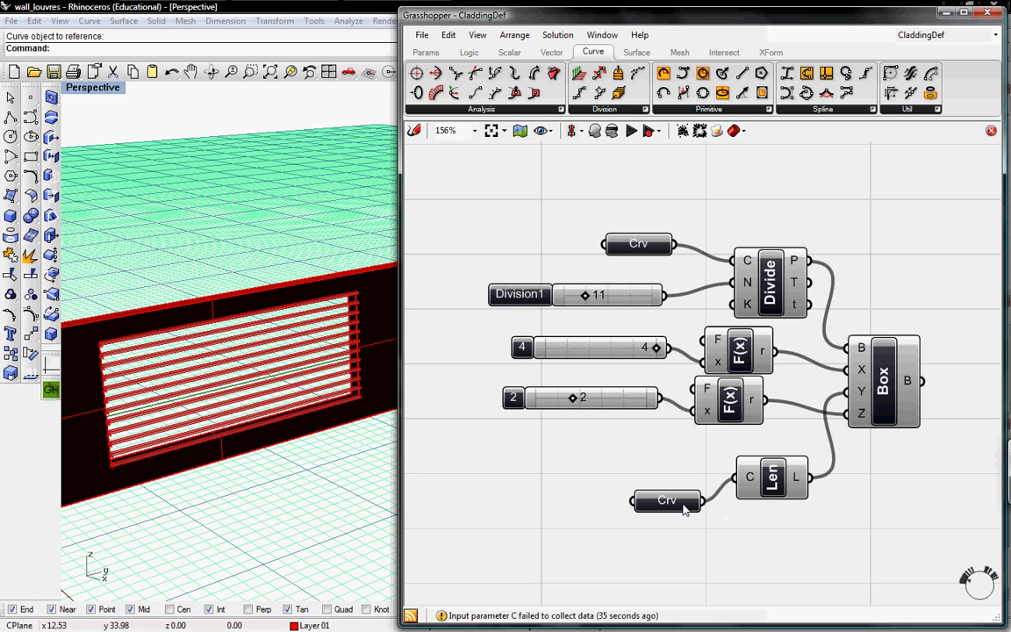
Step: Line up the lower Crv with Length, then zoom into the 24-division vertical louvres in Perspective
drag(686, 506, 696, 482)
click(556, 463)
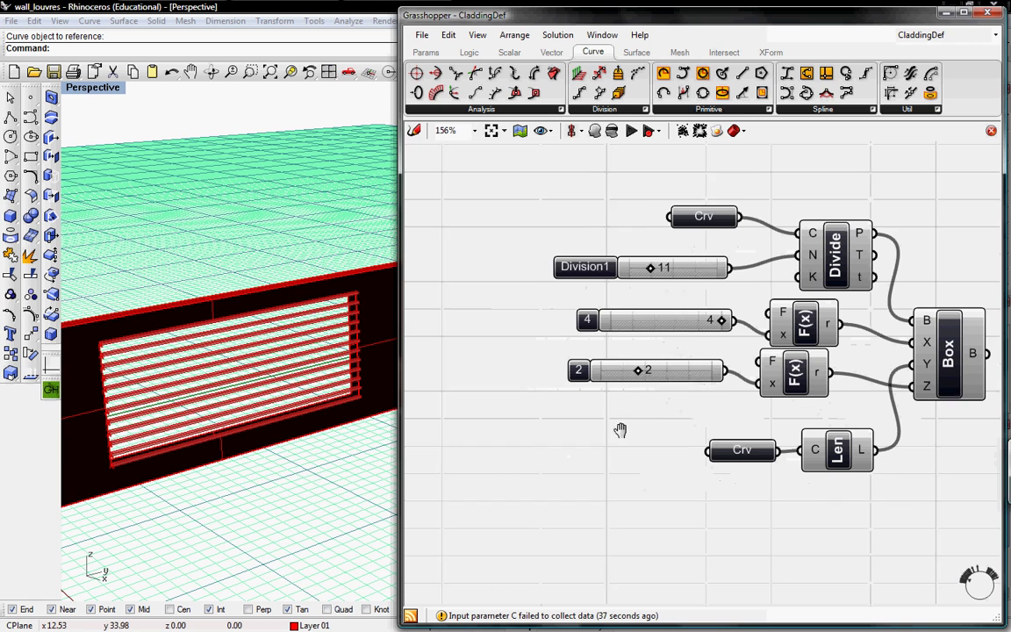
click(266, 311)
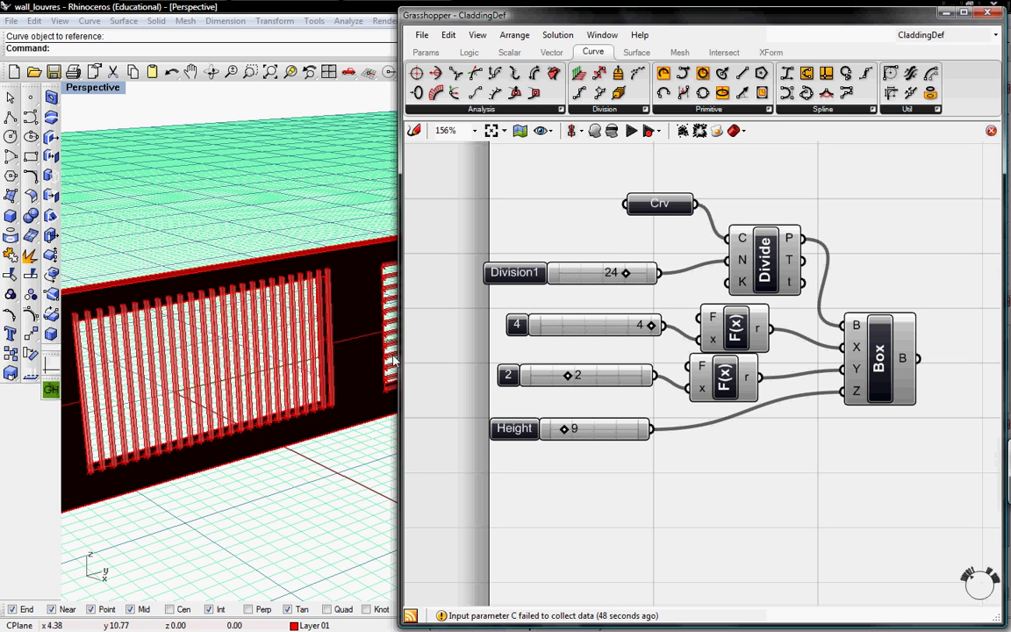
click(279, 478)
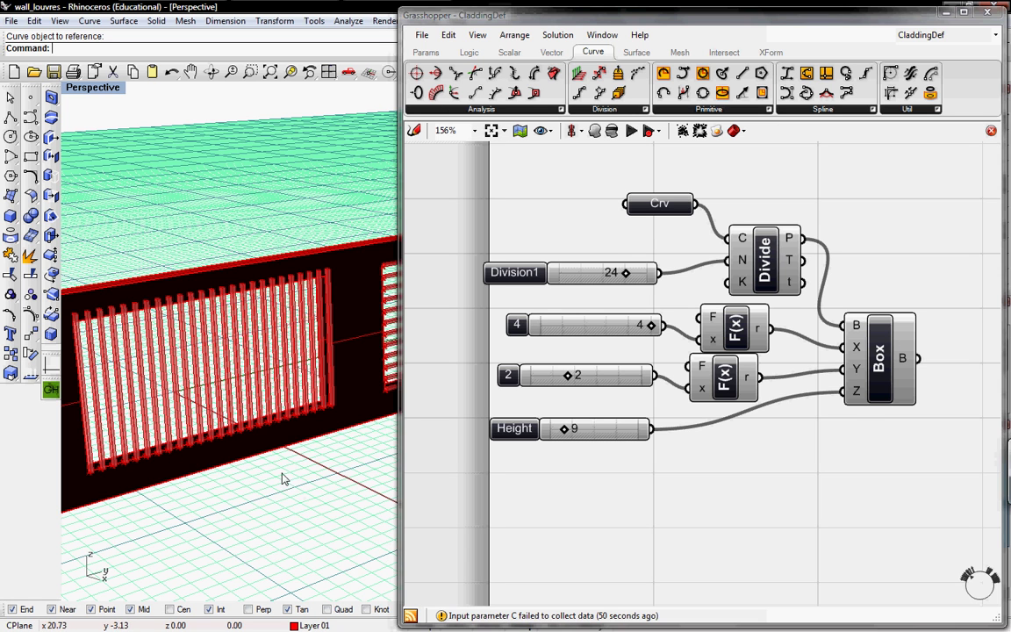
scroll(250, 433, up, 5)
scroll(255, 421, up, 3)
scroll(263, 381, down, 2)
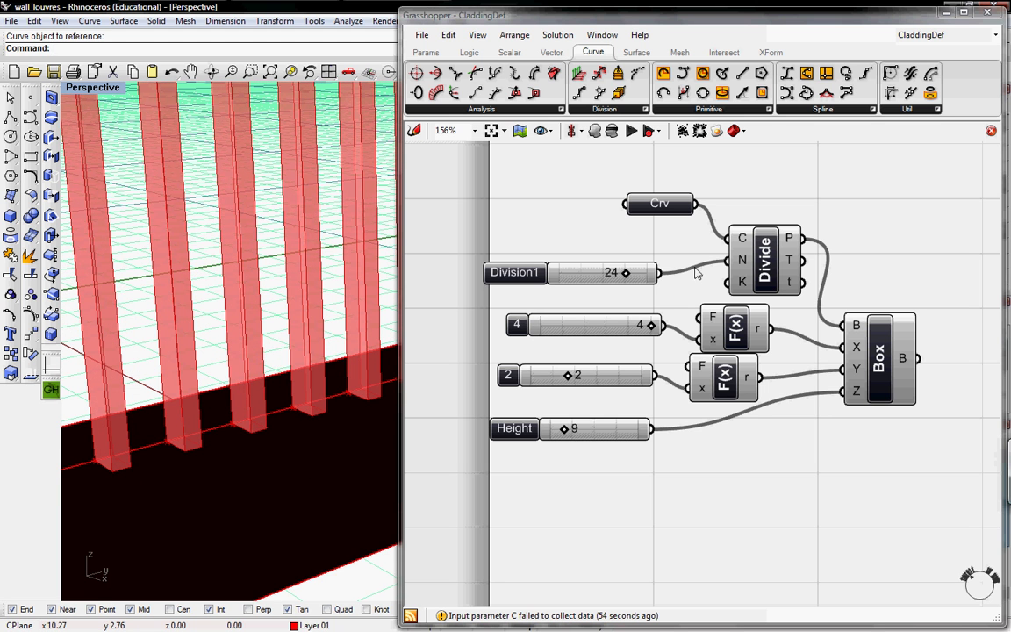
Step: Add a Rotate component, found by searching 'rot', with Box B wired into its geometry input
double_click(786, 450)
text(rot)
key(Return)
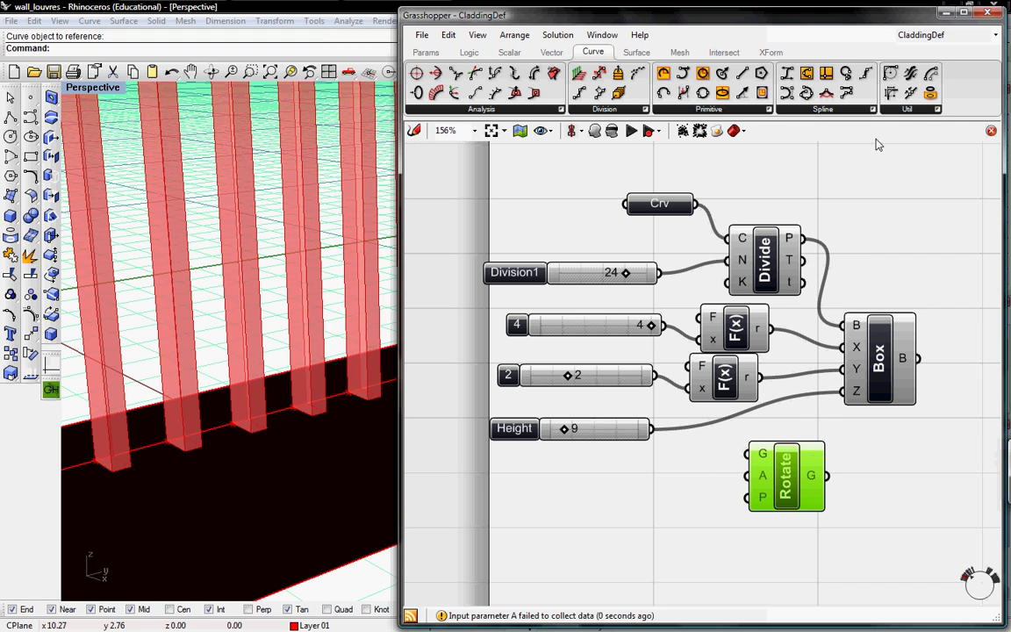
click(770, 52)
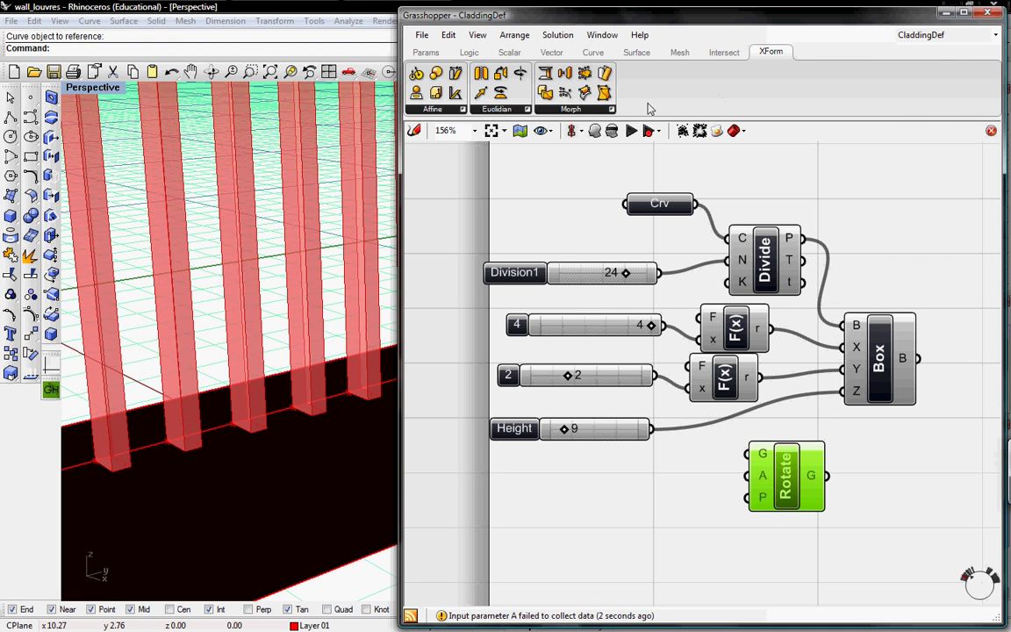
click(849, 461)
drag(778, 476, 842, 504)
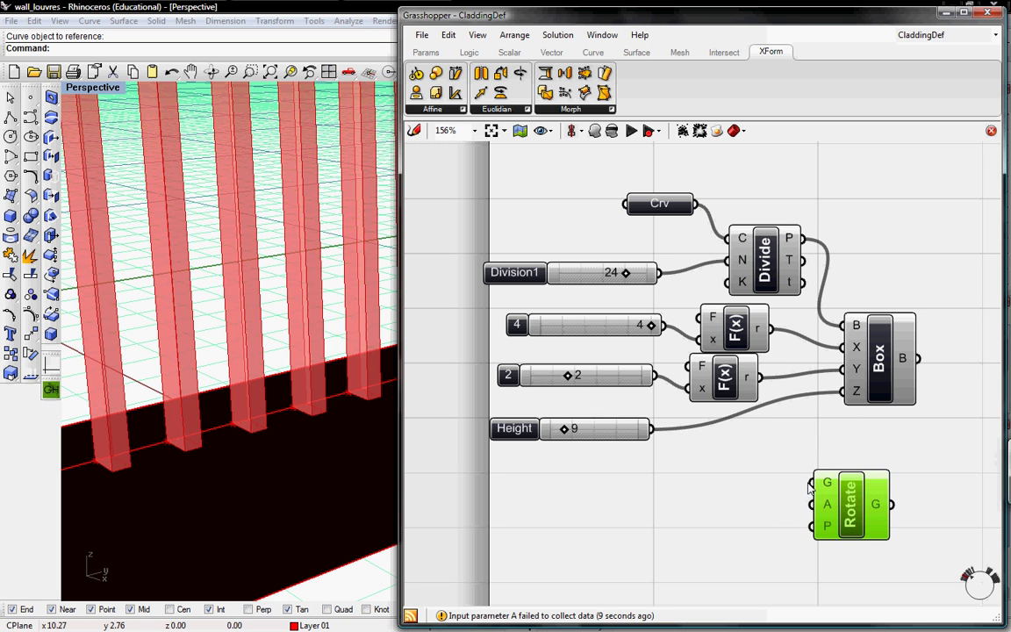
drag(811, 483, 928, 357)
drag(825, 513, 836, 508)
mouse_move(838, 525)
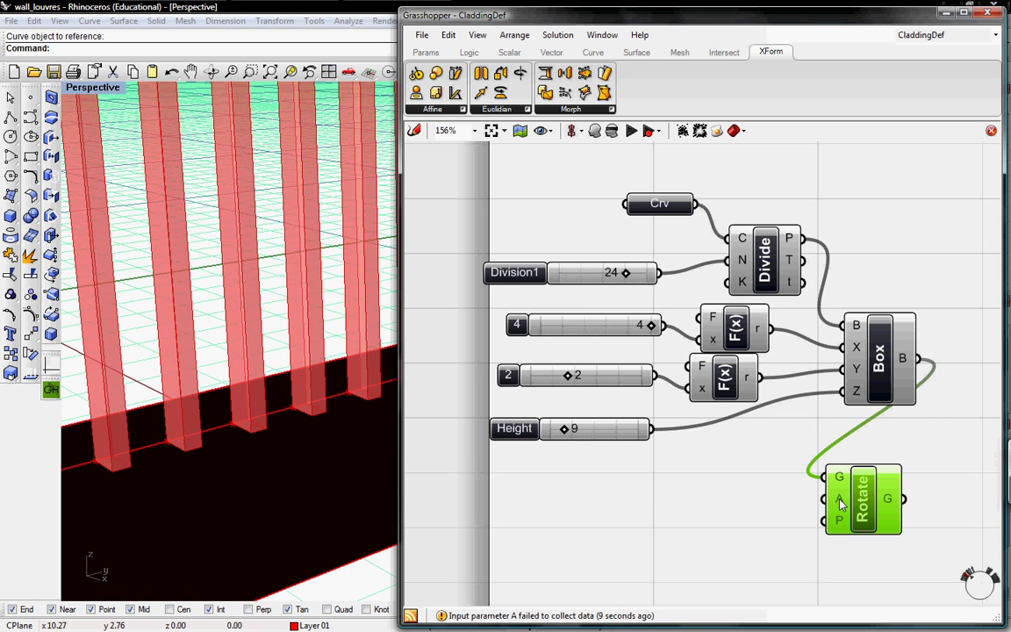
click(754, 502)
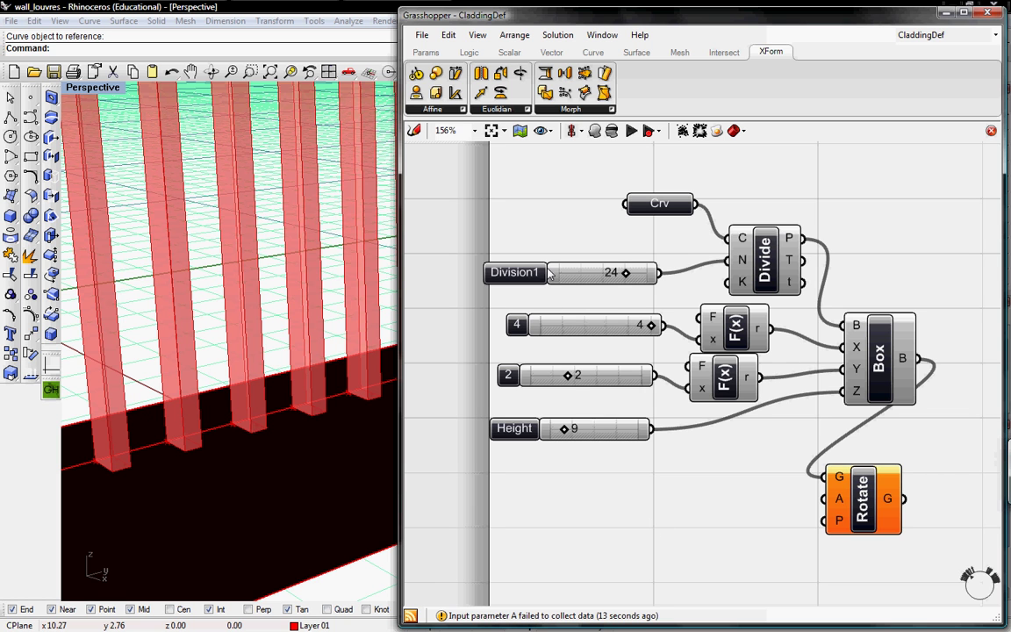
Step: Copy and paste the Division1 slider
click(550, 274)
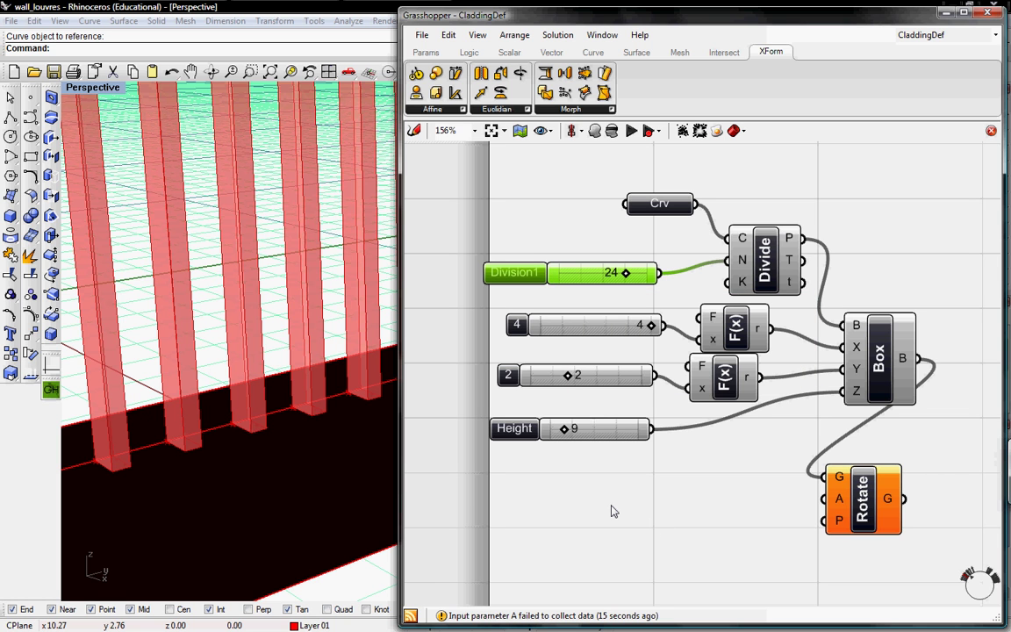
key(ctrl+c)
key(ctrl+v)
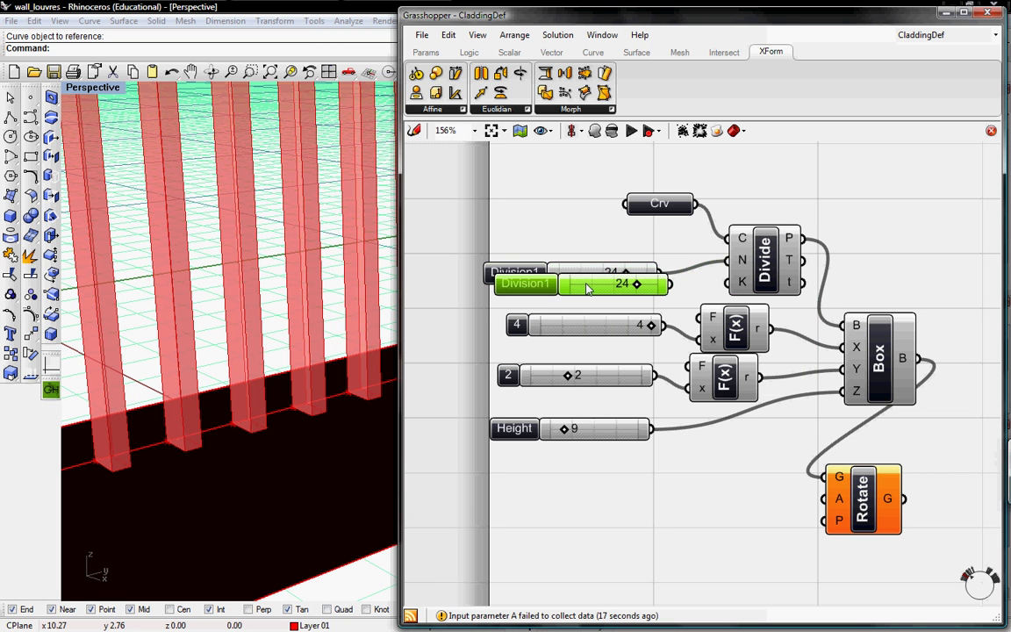
Step: Move the Division1 slider copy below the definition and set its limits to -90 and 90
drag(588, 291, 596, 501)
right_click(599, 500)
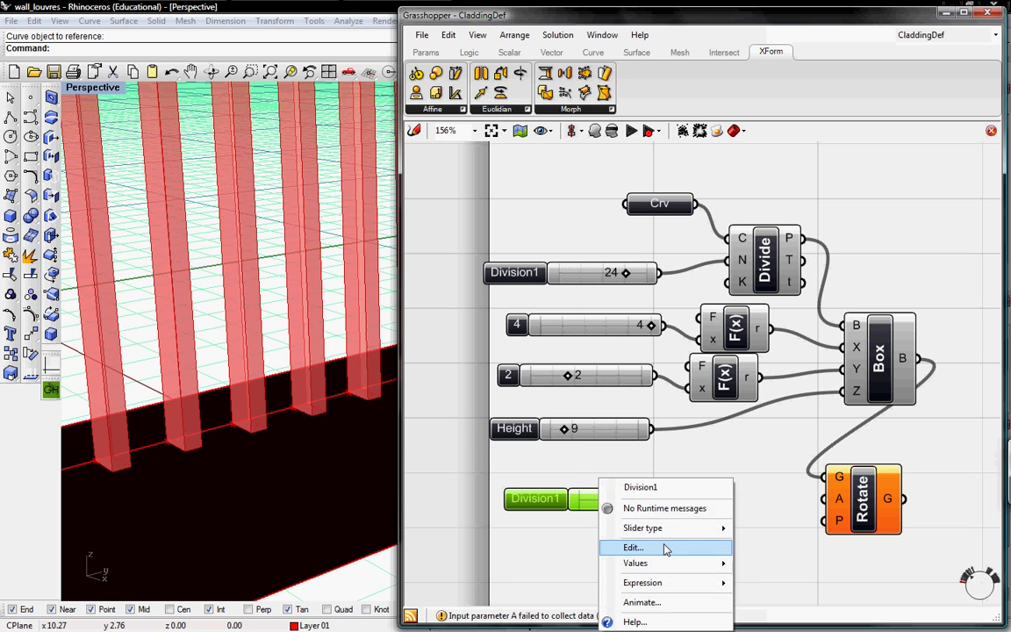
click(665, 548)
drag(704, 495, 646, 493)
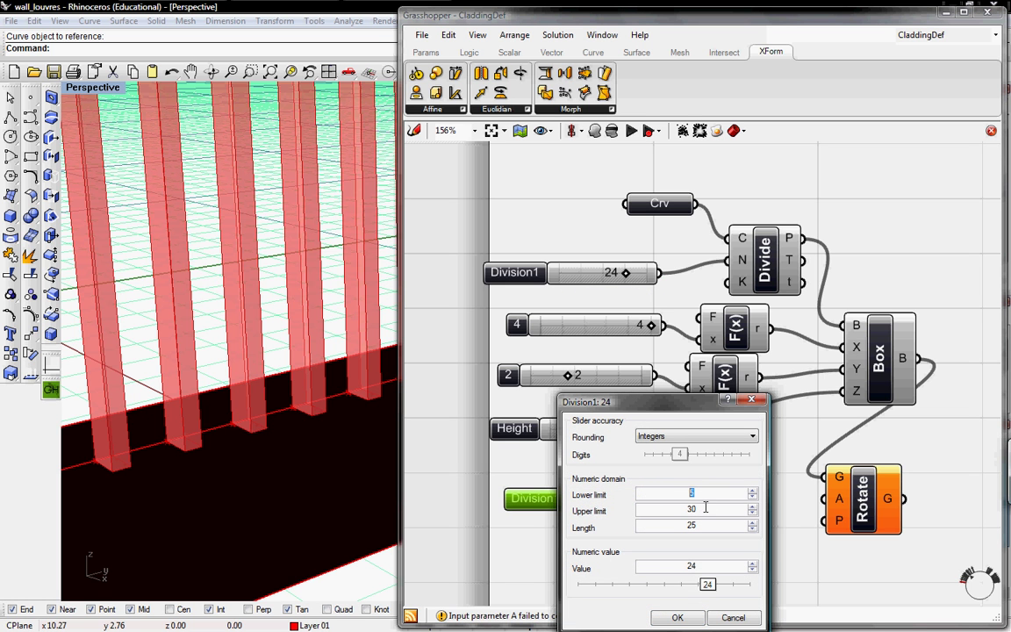
drag(700, 509, 660, 505)
text(90)
click(677, 617)
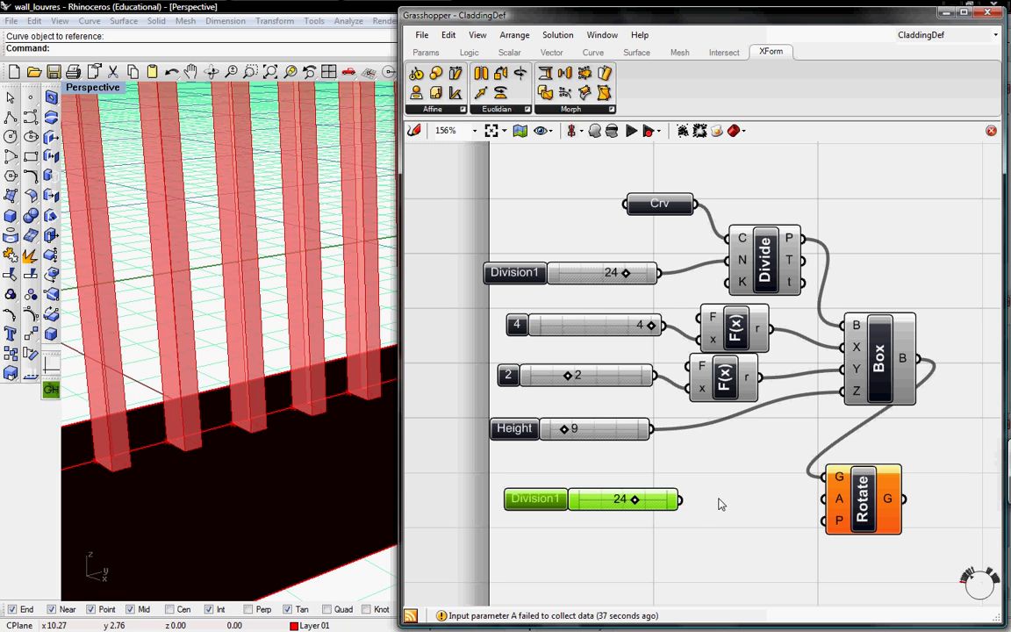
Step: Place a copy of the 4-slider's expression component beside the lower Division1 slider
click(730, 340)
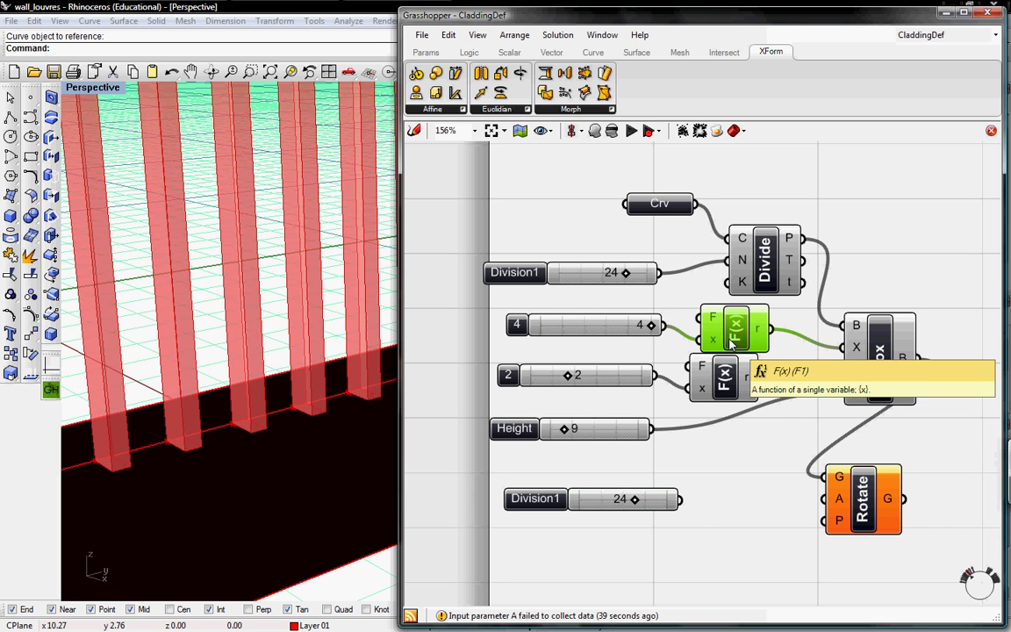
alt+drag(730, 340, 744, 481)
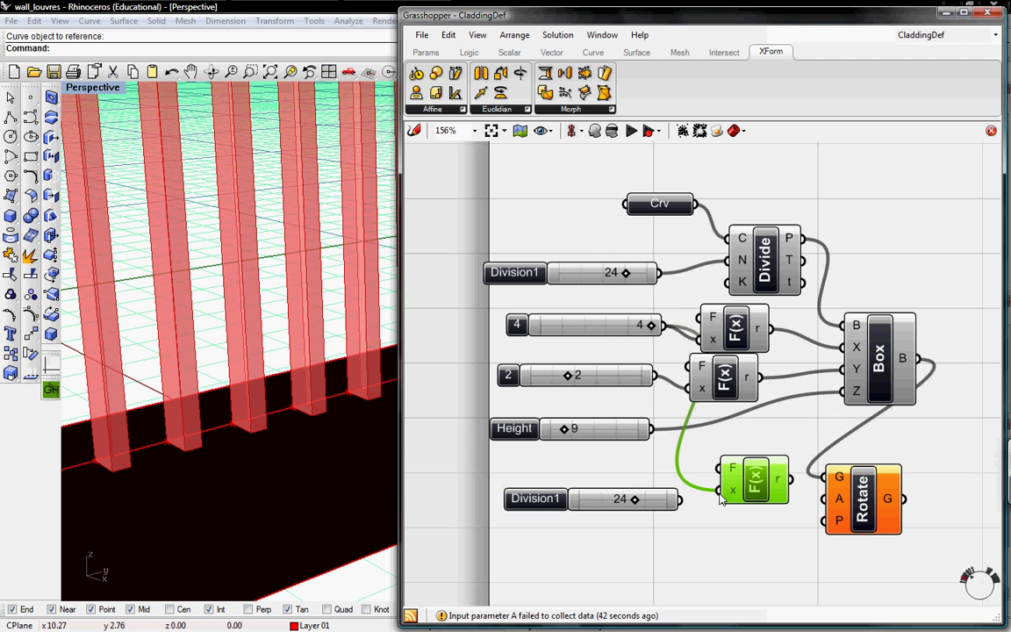
right_click(748, 460)
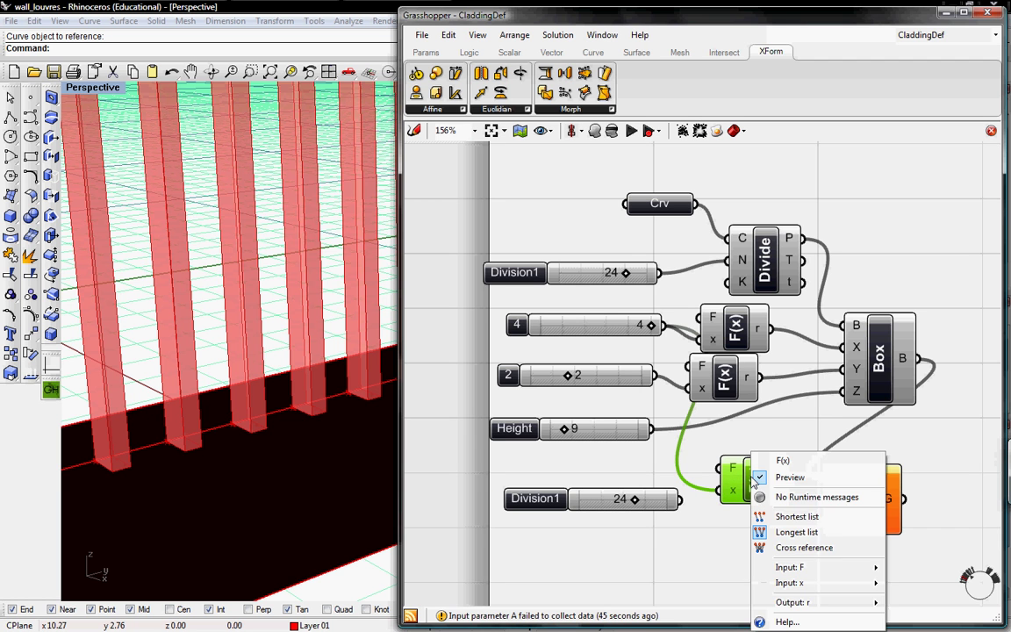
click(739, 528)
Step: Replace the copied expression's x/12 with rad(x)
double_click(753, 478)
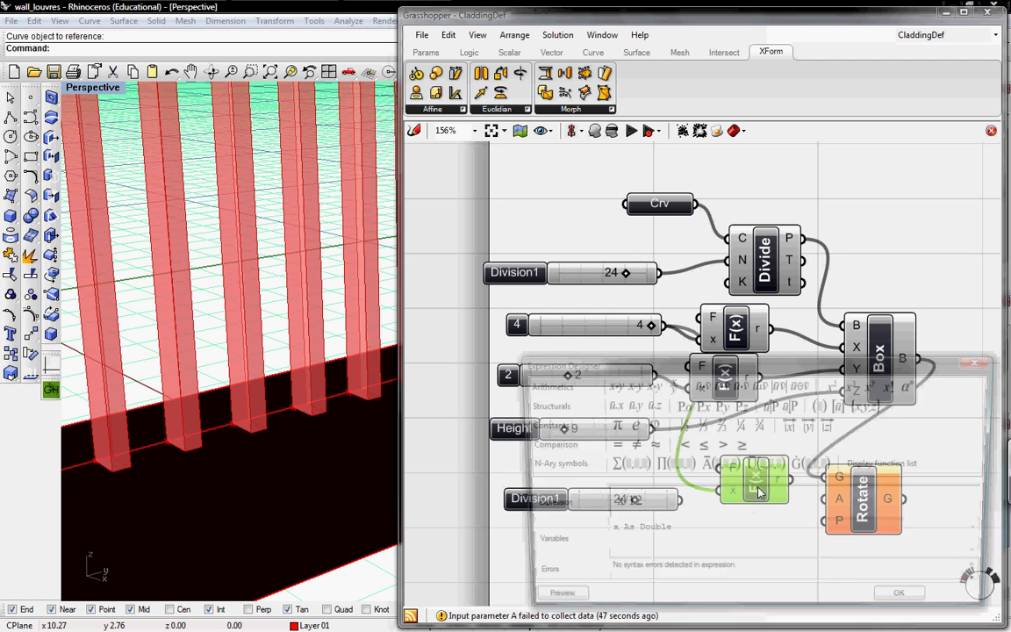
drag(699, 501, 574, 497)
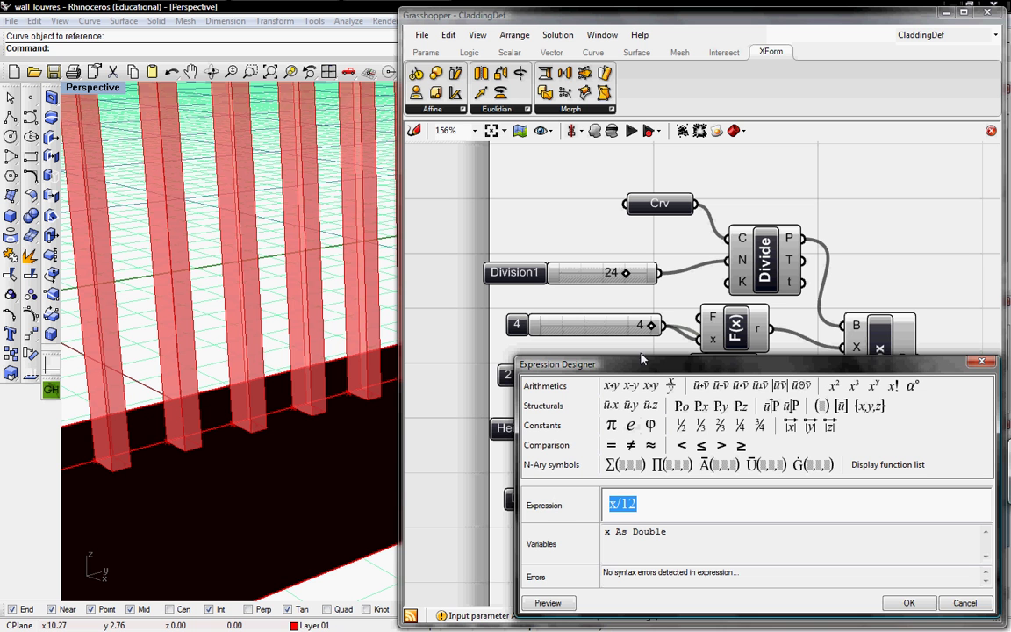
drag(637, 369, 602, 344)
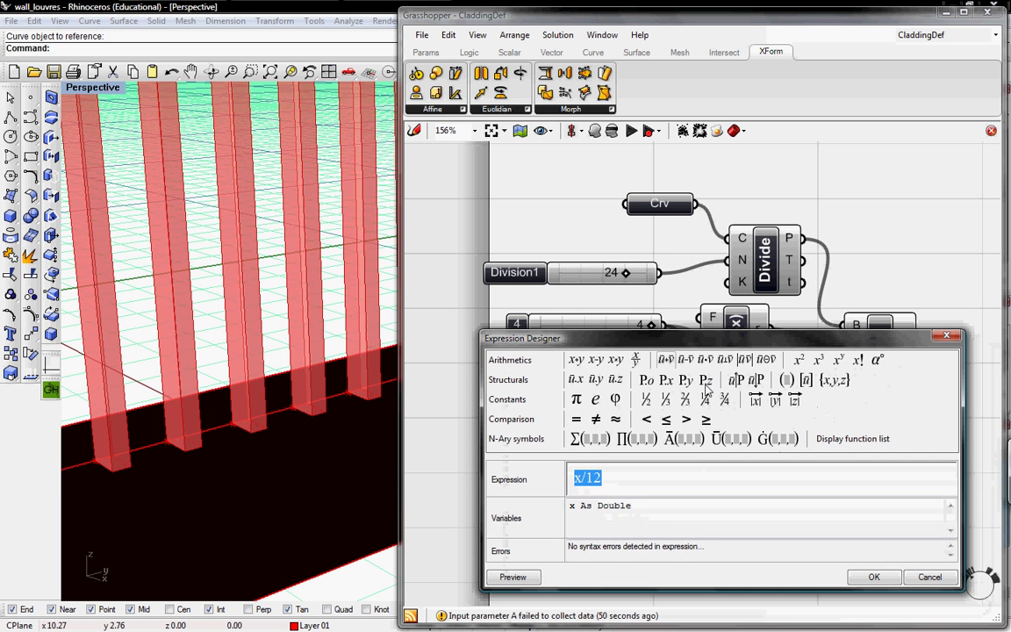
click(831, 446)
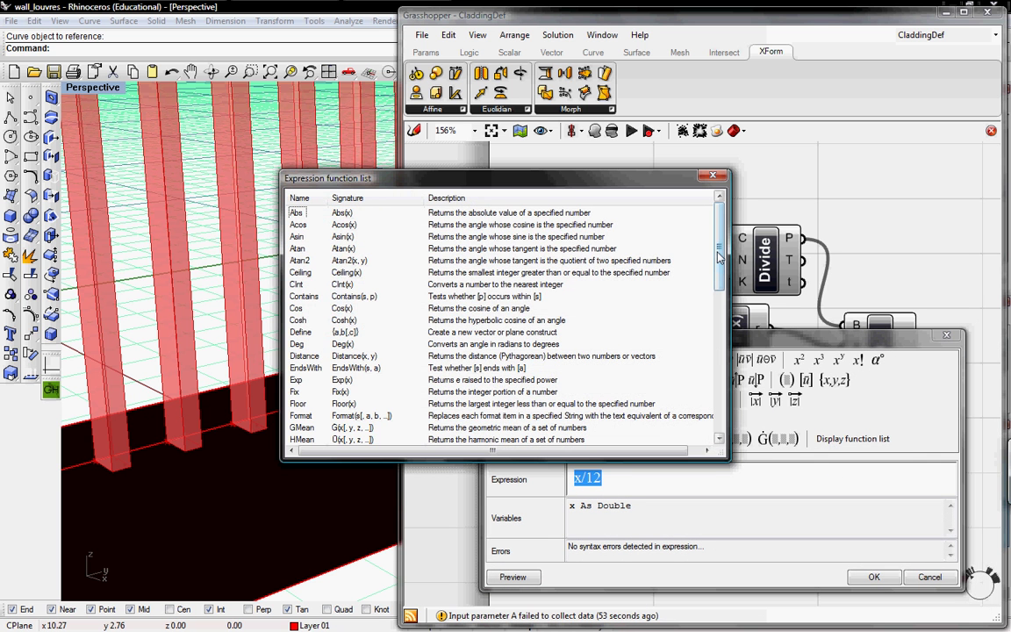
drag(720, 250, 719, 391)
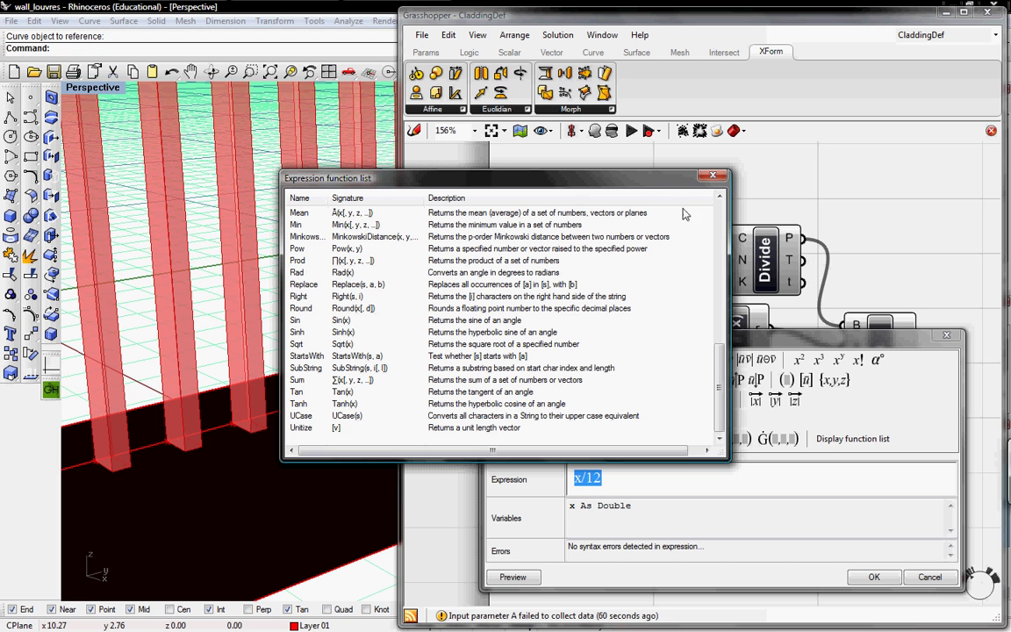
click(712, 175)
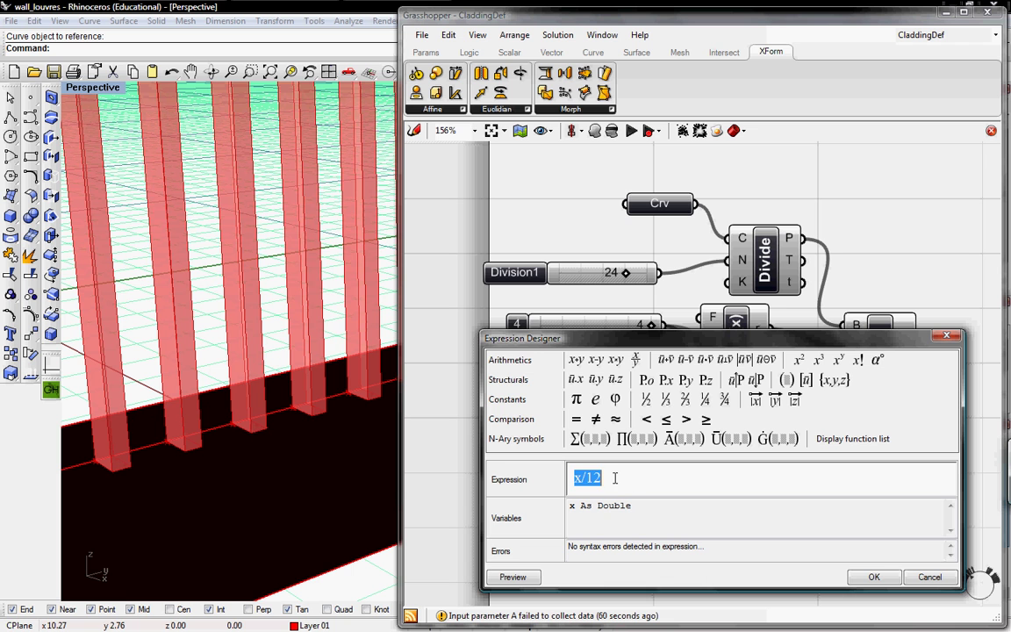
text(rad(x)
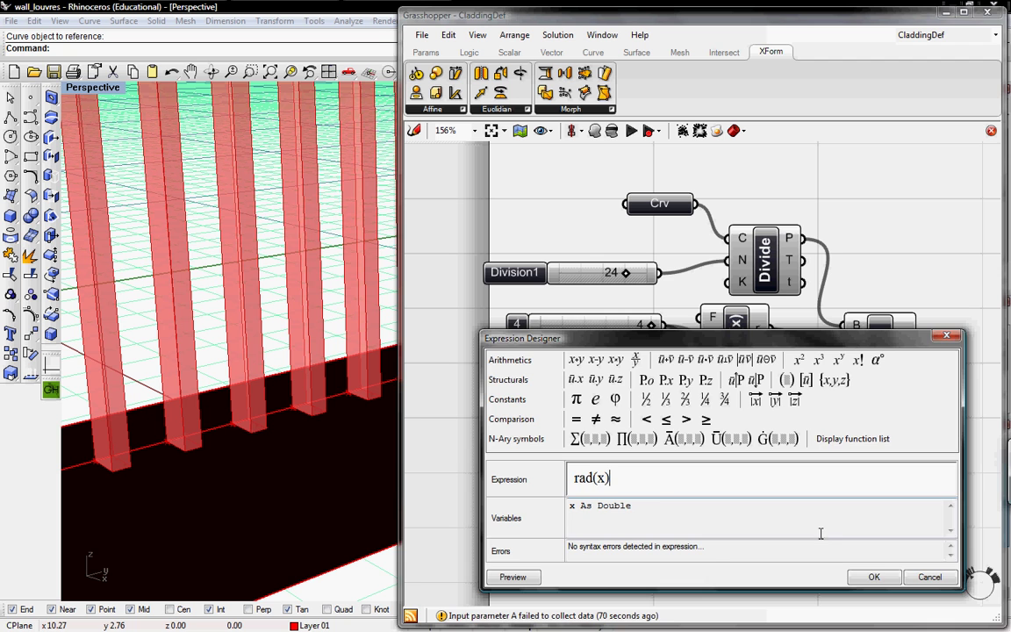
click(873, 577)
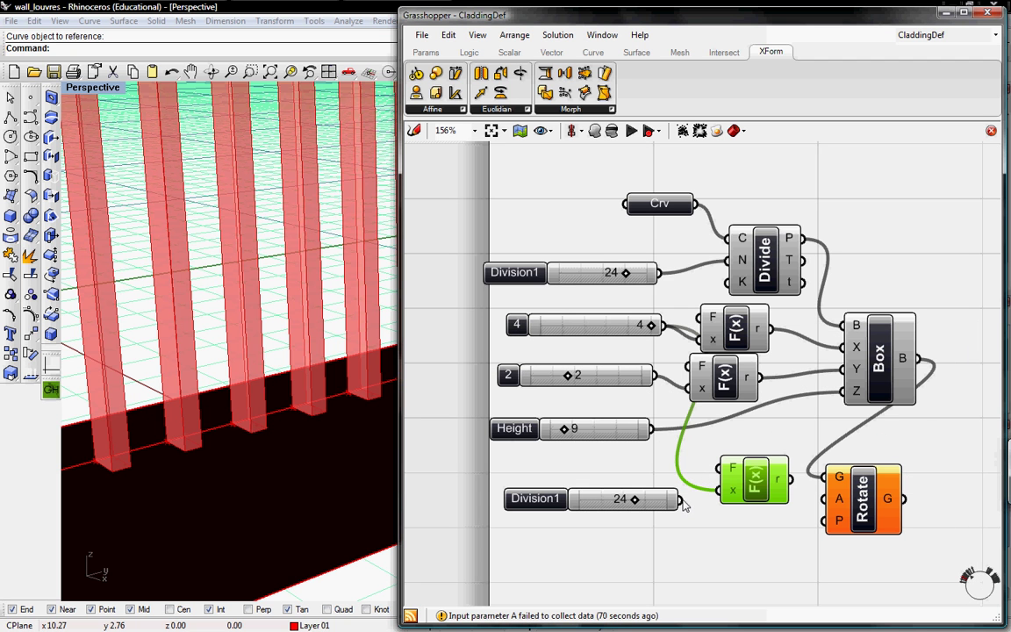
Step: Feed the lower Division1 slider into the rad(x) expression and set the angle to -68
drag(681, 499, 826, 499)
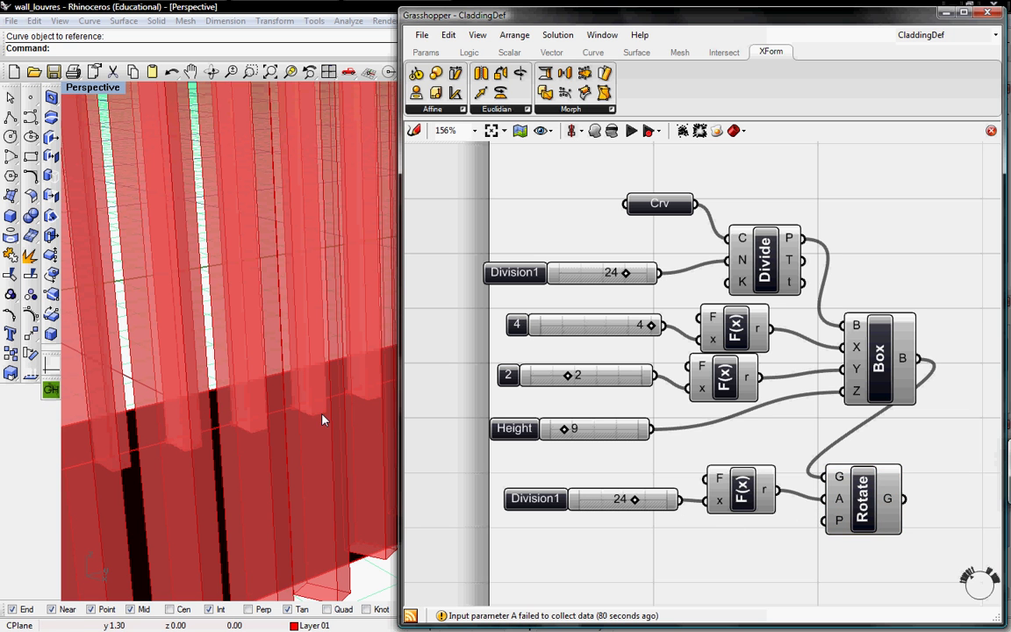
scroll(313, 427, down, 6)
scroll(311, 421, down, 5)
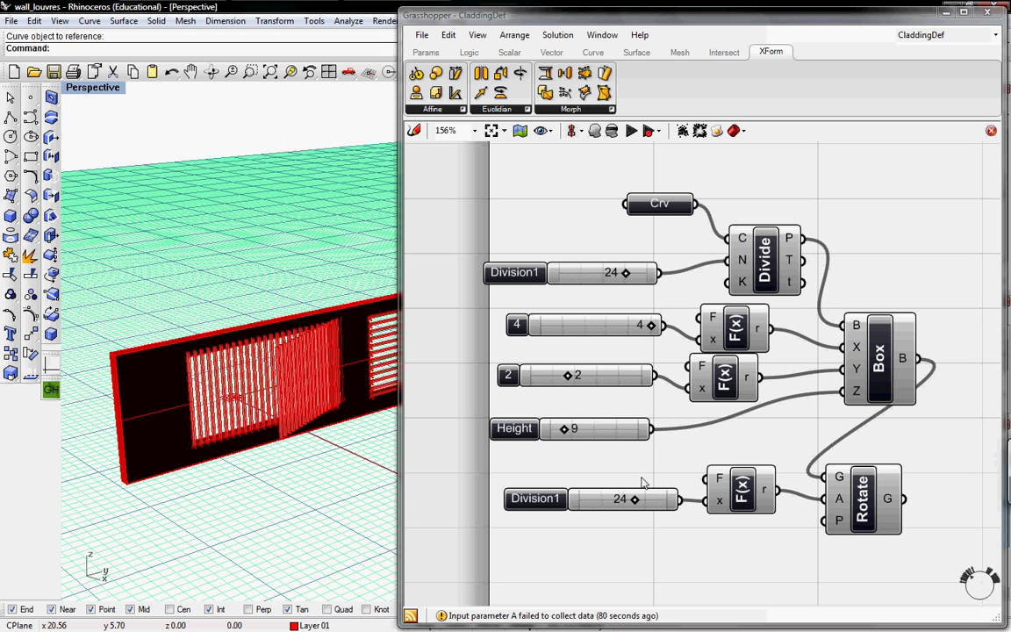
drag(634, 499, 581, 499)
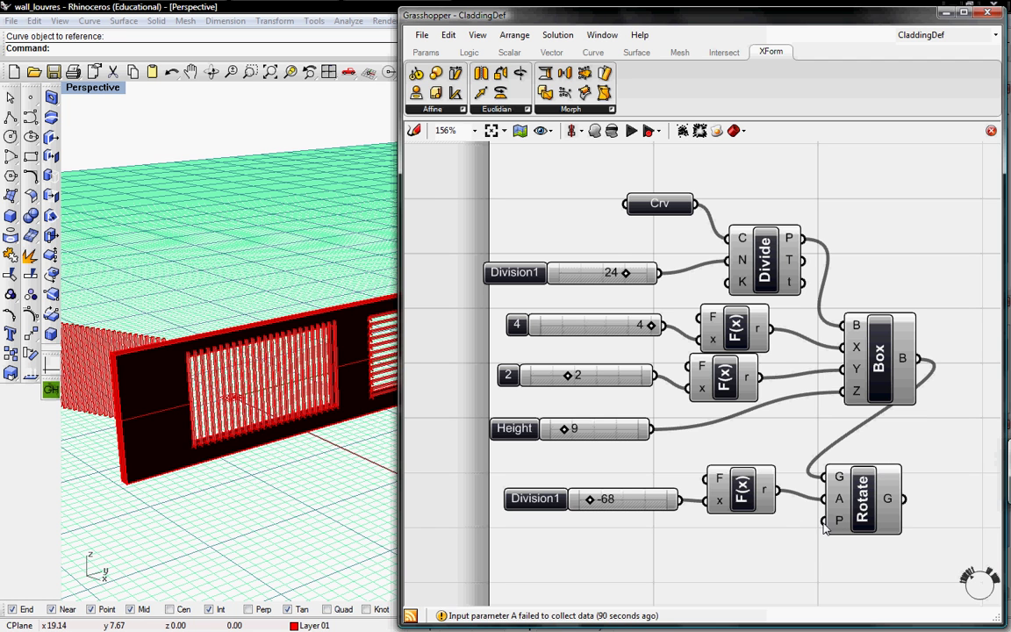
Step: Connect Divide's points to Rotate's P input so each louvre rotates about its own division point
drag(825, 521, 803, 238)
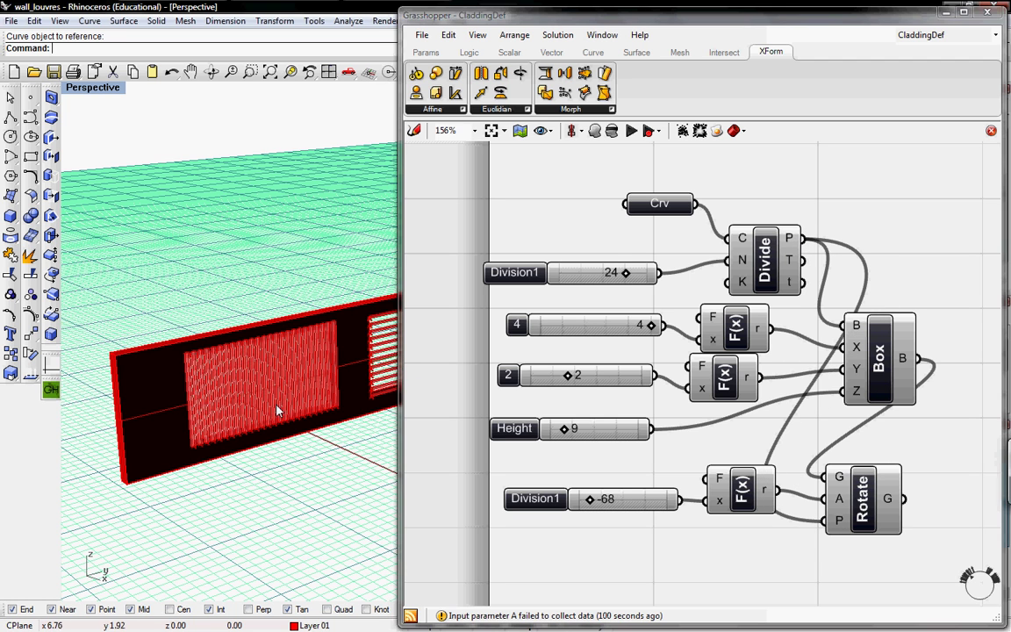
scroll(241, 360, up, 8)
scroll(323, 444, down, 5)
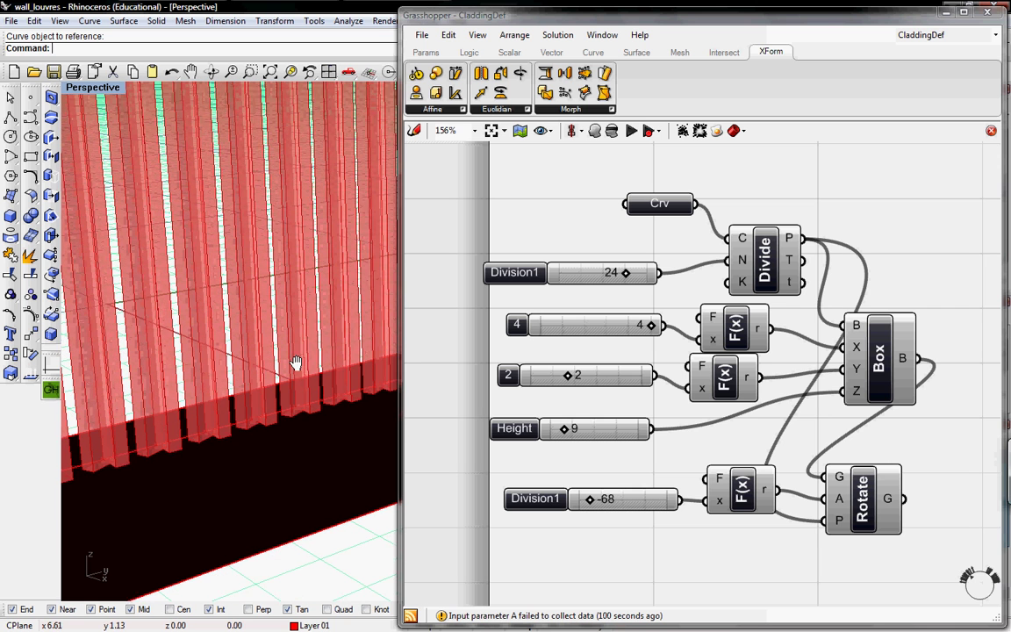
Step: Turn off the Box component's preview to hide the unrotated original boxes
click(888, 352)
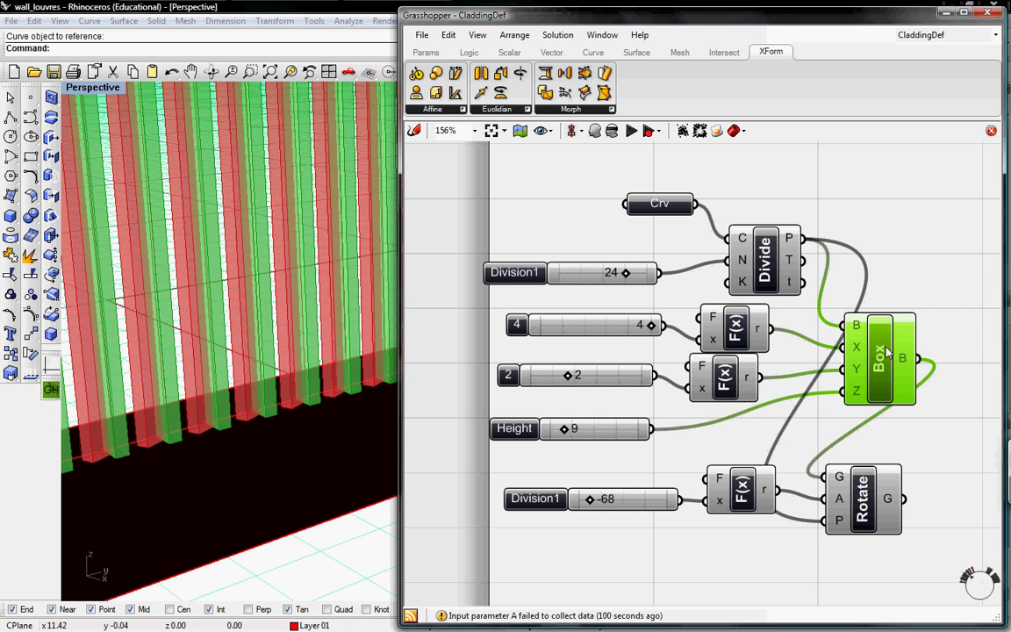
right_click(879, 349)
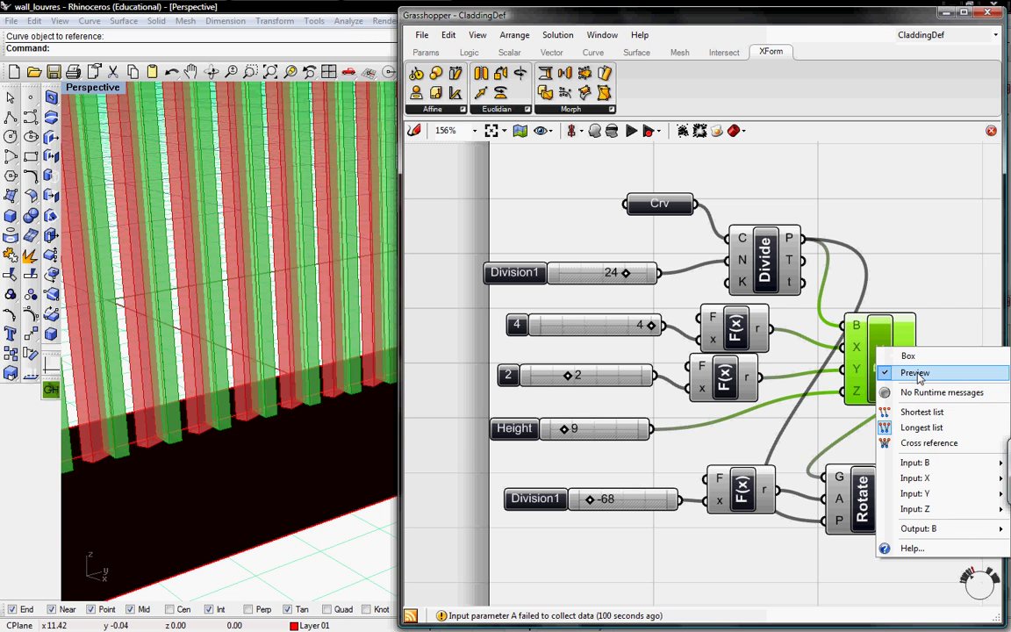
click(917, 375)
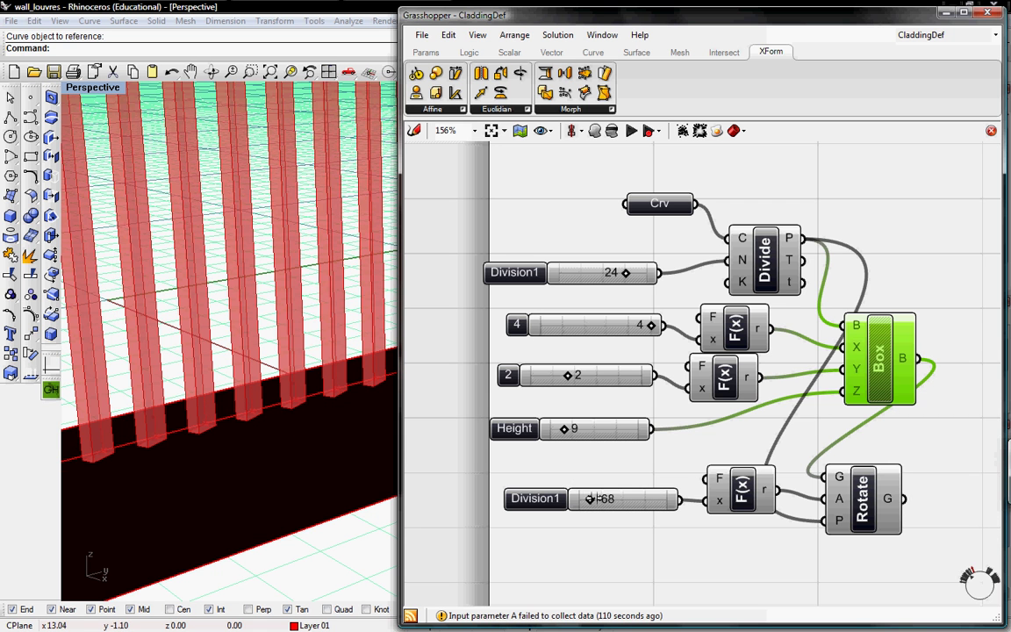
Step: Raise the Division1 rotation angle to 90 and orbit to see the whole louvred wall
mouse_move(590, 498)
mouse_down()
mouse_move(667, 500)
mouse_move(582, 499)
mouse_move(602, 498)
mouse_up()
scroll(321, 533, down, 5)
right_drag(316, 524, 327, 453)
Step: Adjust the Division1 angle slider to end at -30 while viewing the second louvre panel
mouse_move(599, 499)
mouse_down()
mouse_move(633, 500)
mouse_move(591, 500)
mouse_move(625, 500)
mouse_move(607, 498)
mouse_up()
right_drag(300, 463, 274, 353)
scroll(272, 422, down, 3)
scroll(264, 408, down, 2)
scroll(232, 413, up, 2)
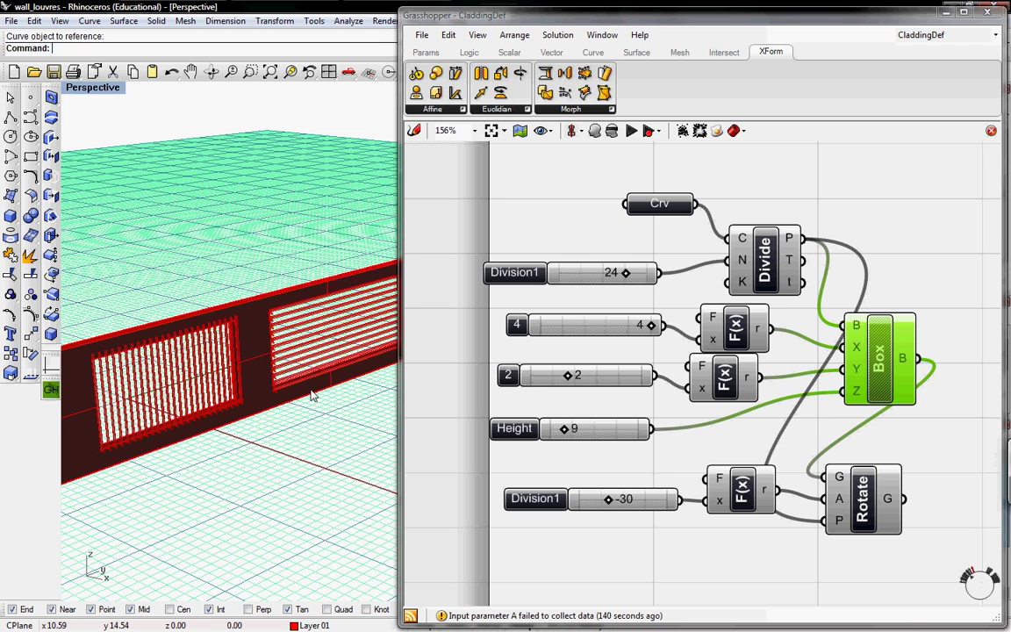
click(660, 500)
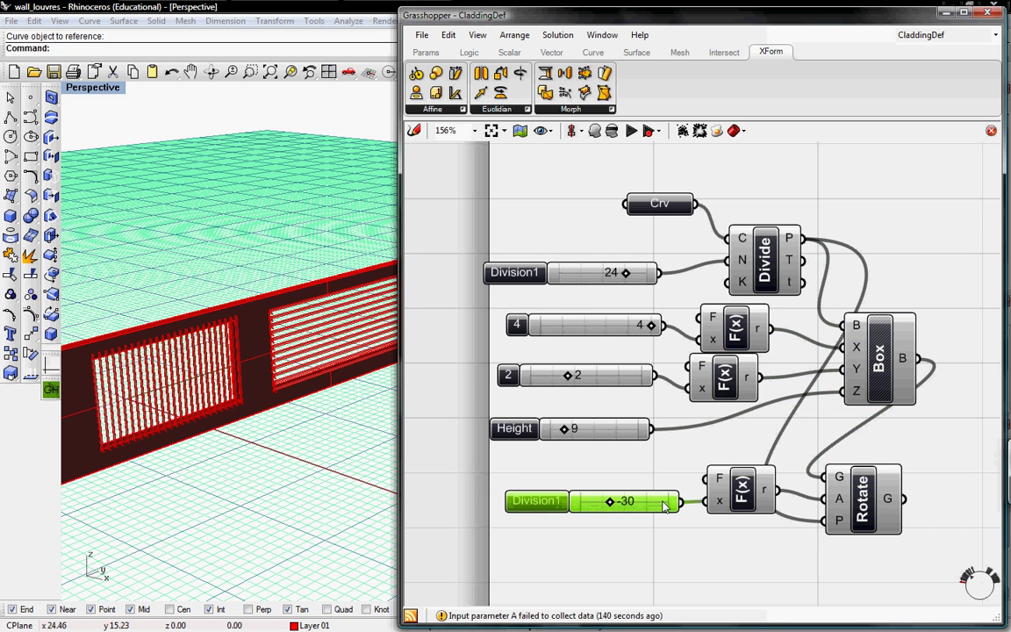
click(694, 536)
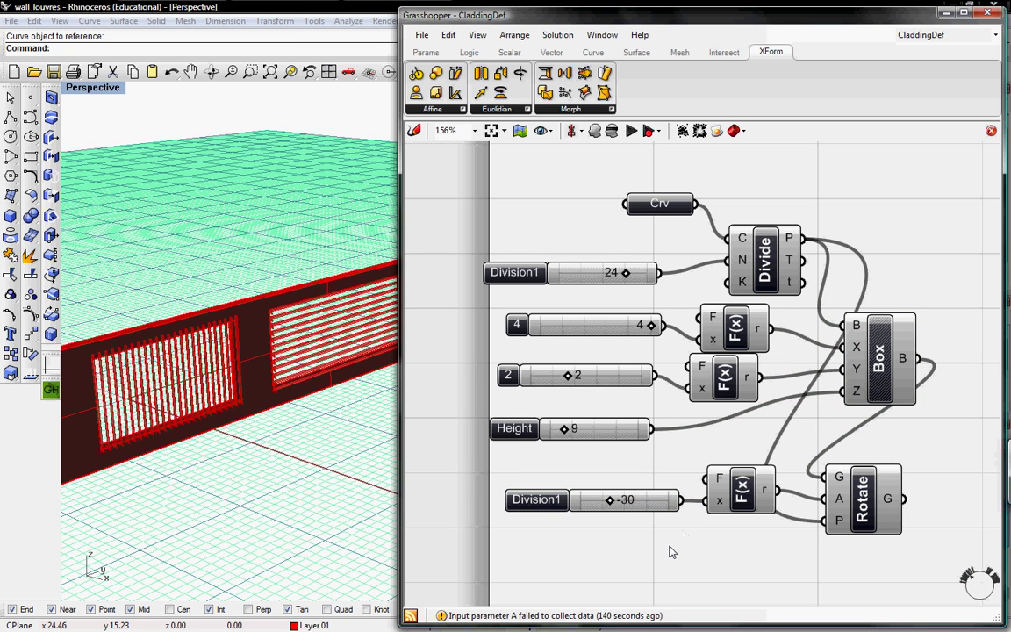